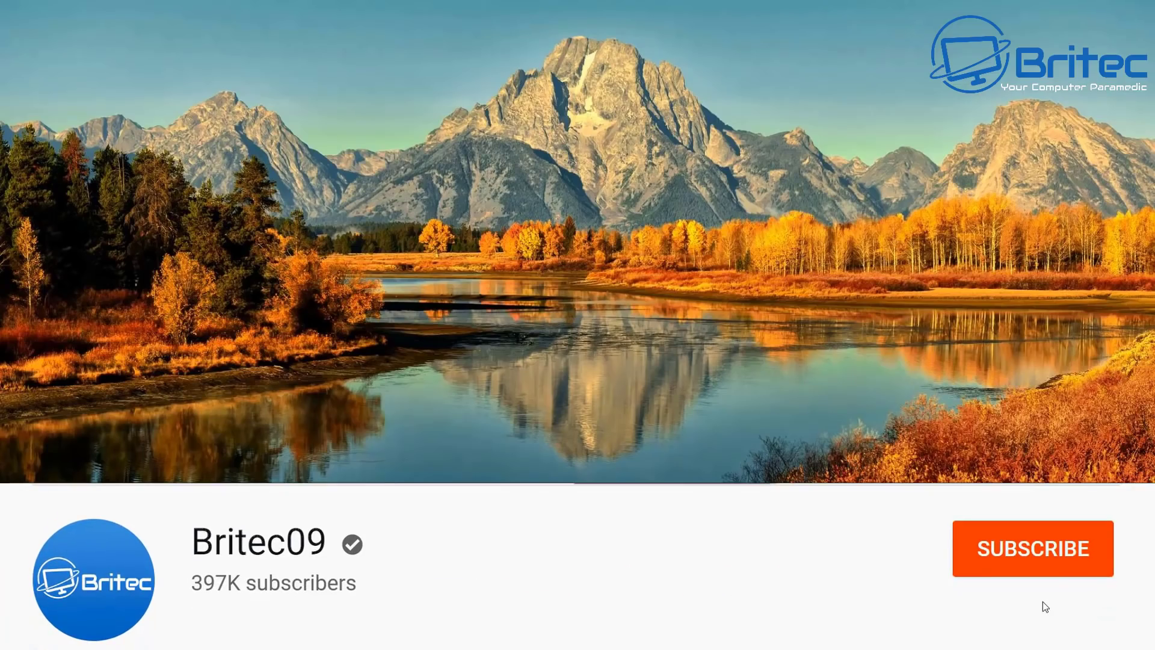
Subscribe to the channel and open its notification bell options.
click(1039, 564)
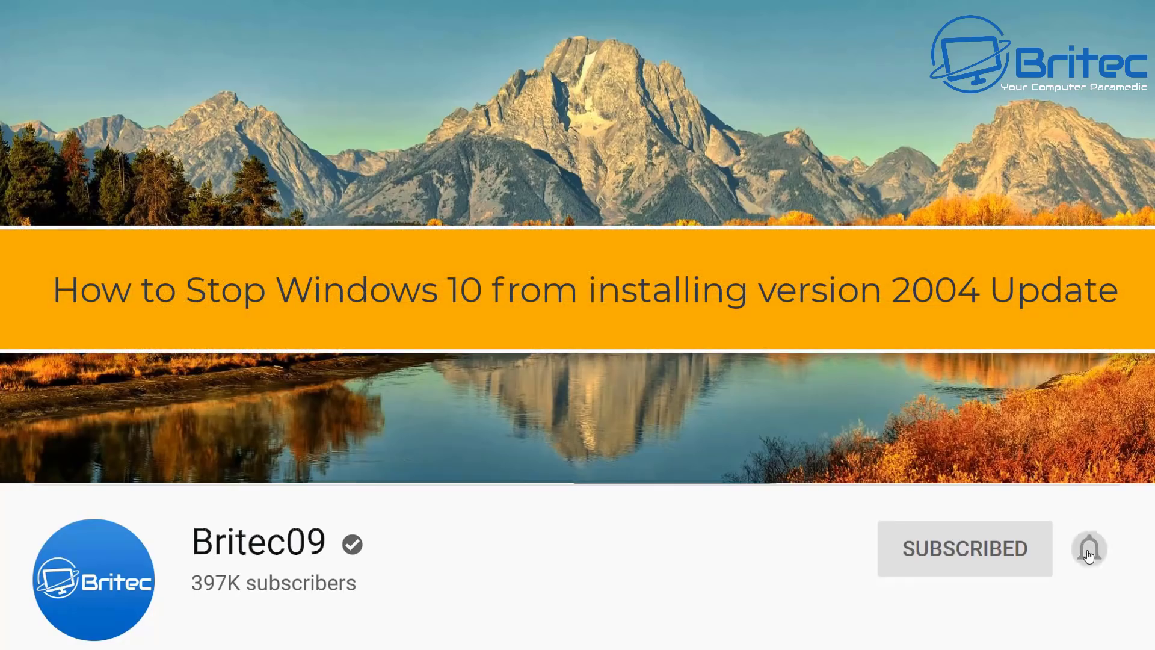
click(1089, 553)
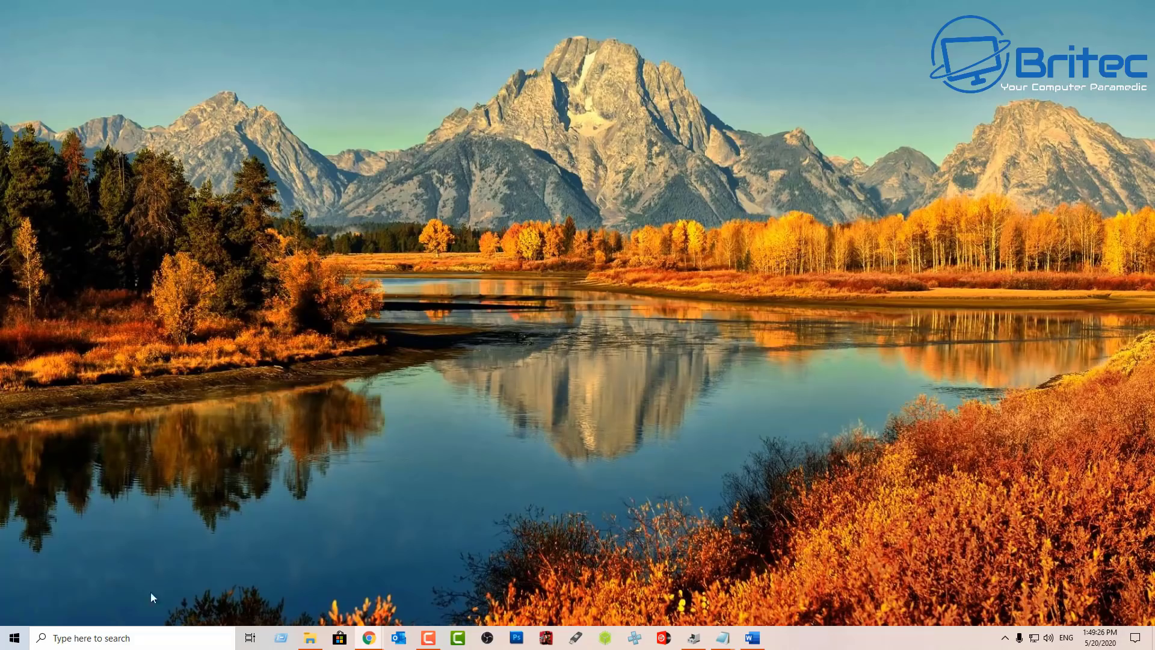
right_click(21, 641)
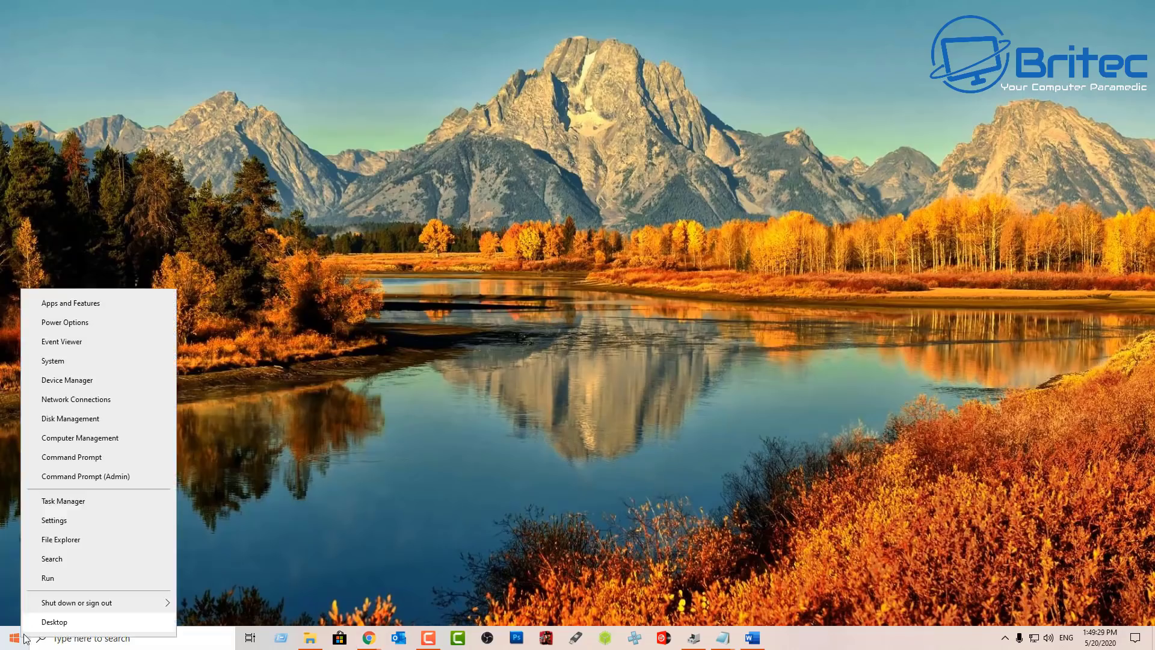
click(90, 362)
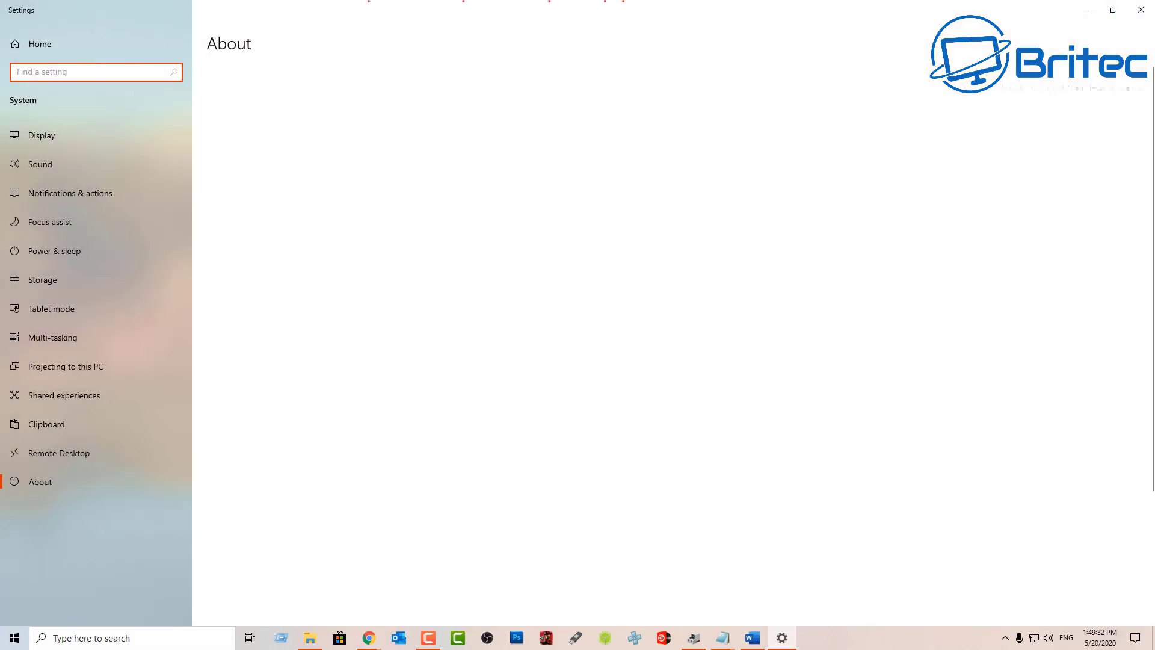
click(36, 482)
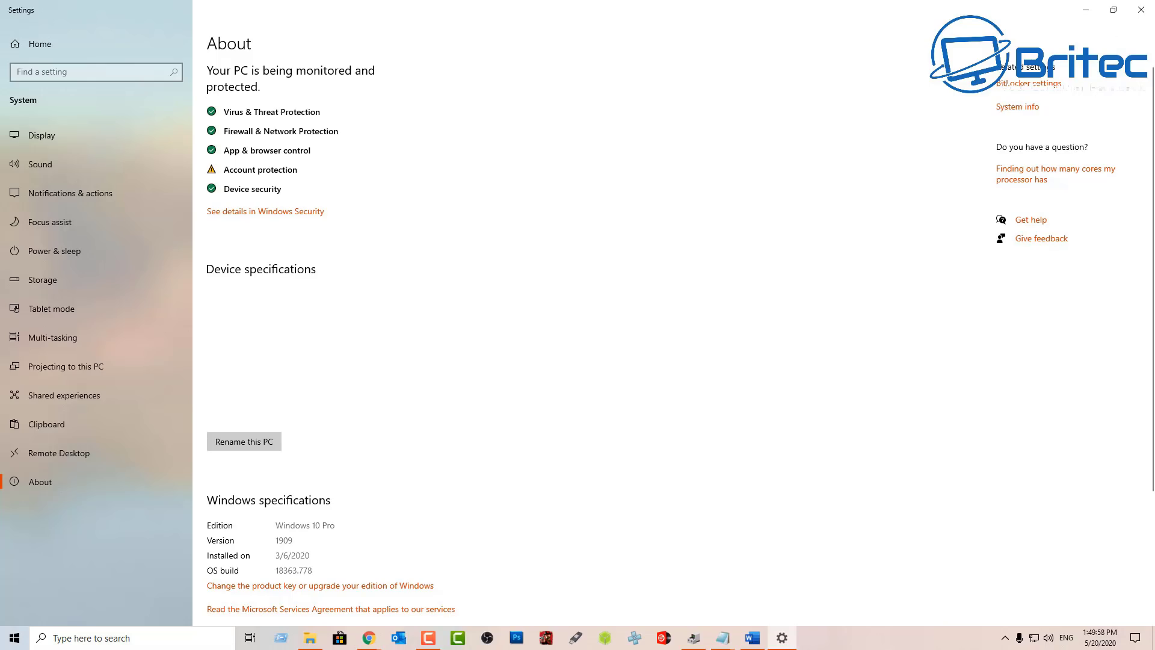
click(1140, 10)
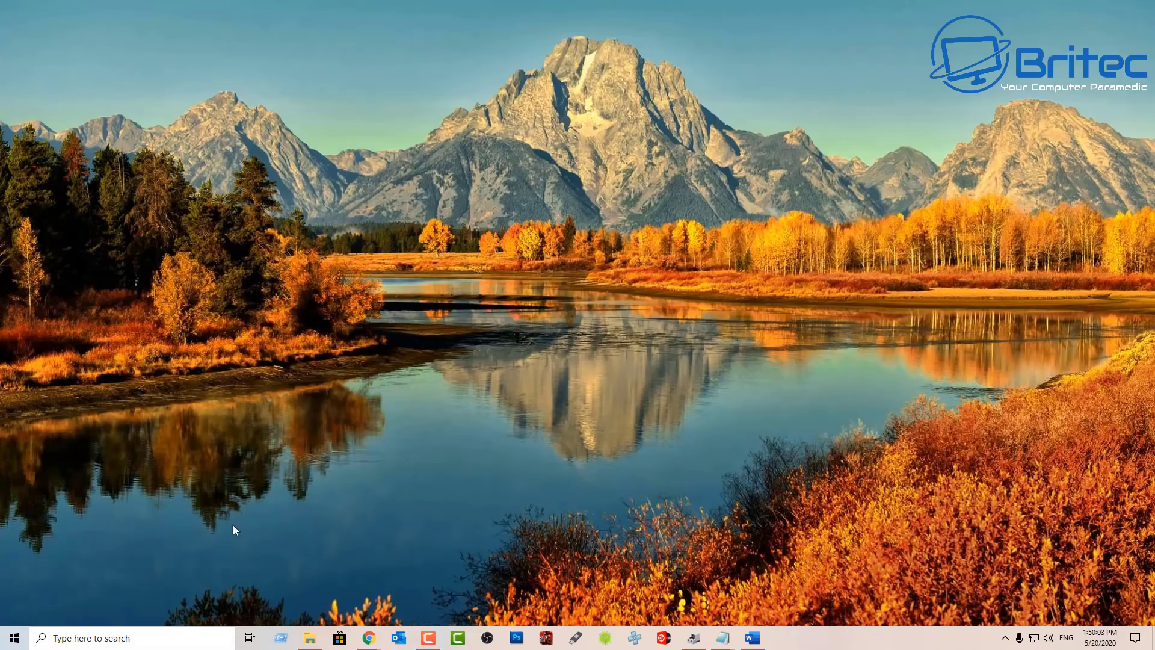
Open the Windows Update advanced options in Settings.
click(14, 638)
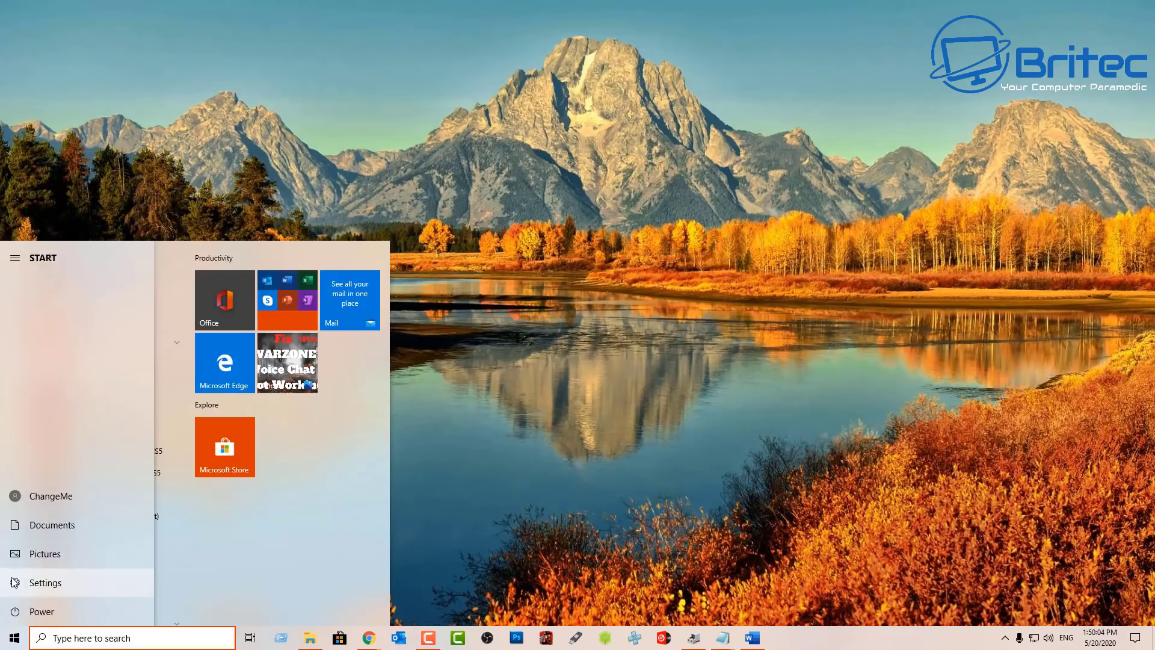
click(15, 582)
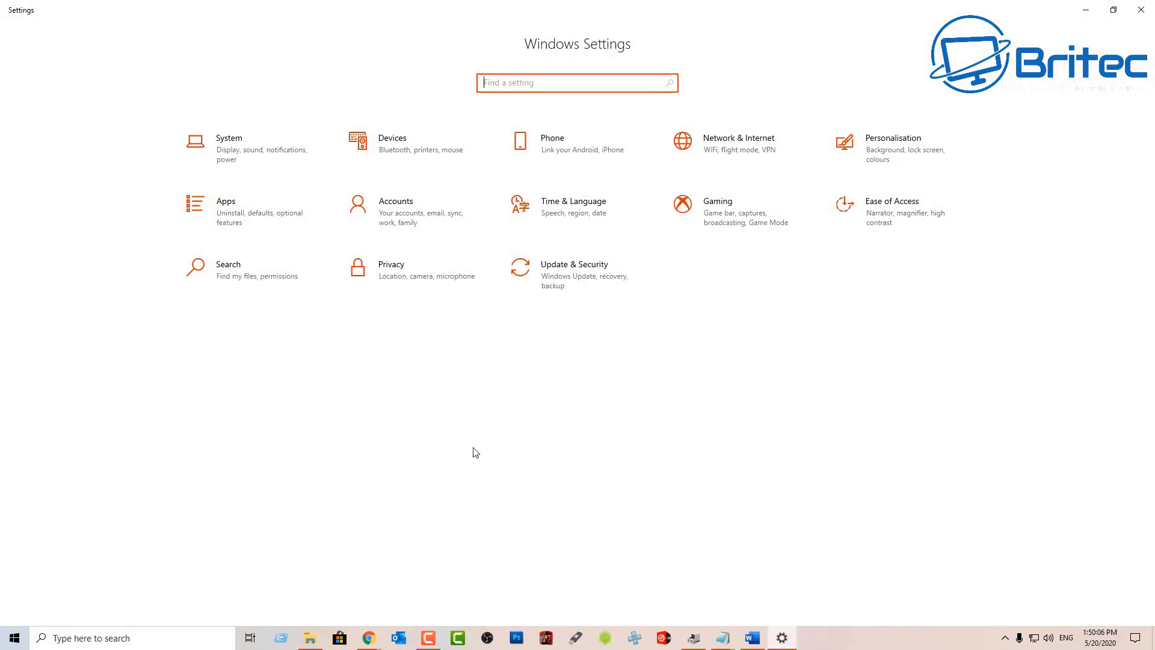
click(582, 286)
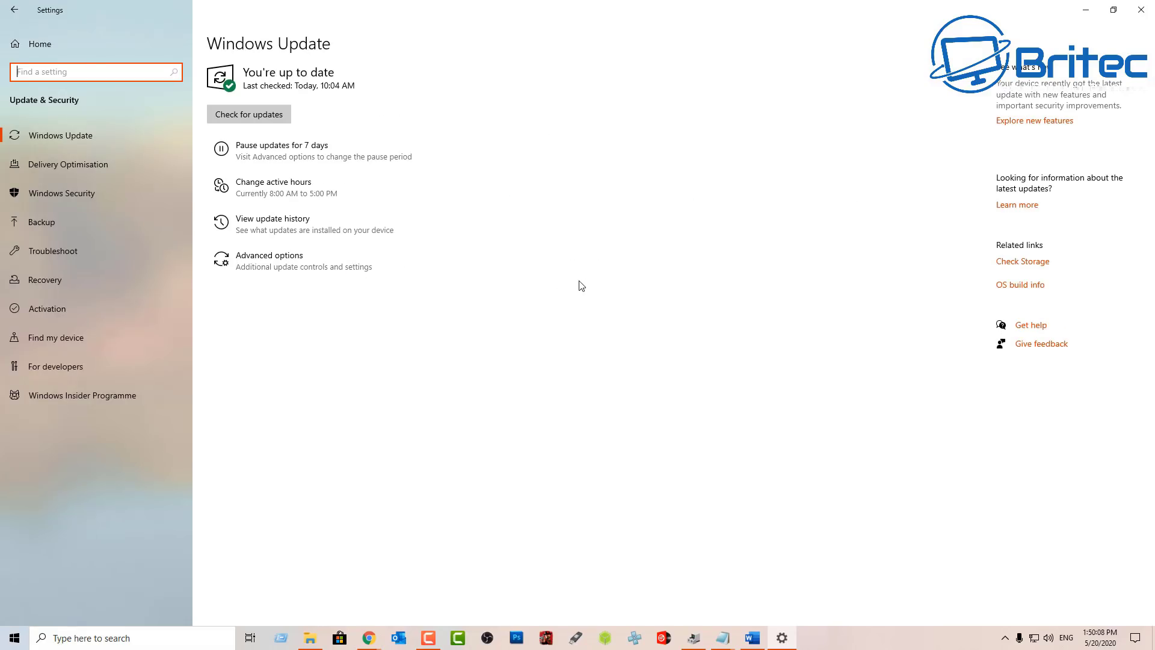
click(302, 260)
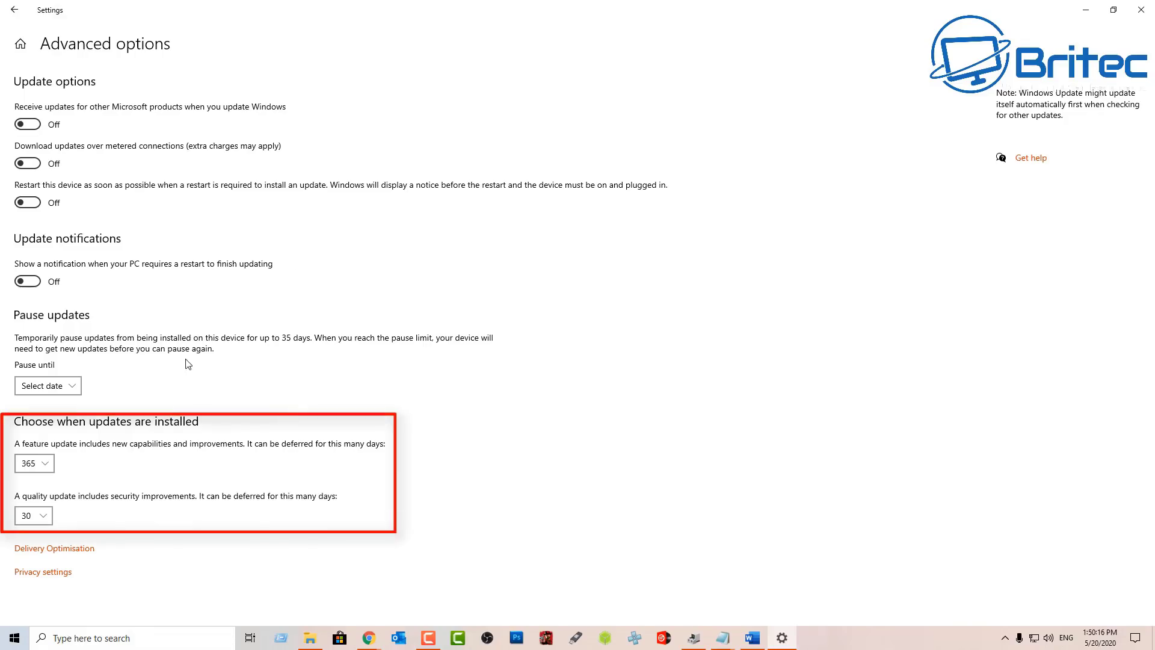
Set the quality update deferral to 0 days, briefly trying 30 days first.
click(39, 516)
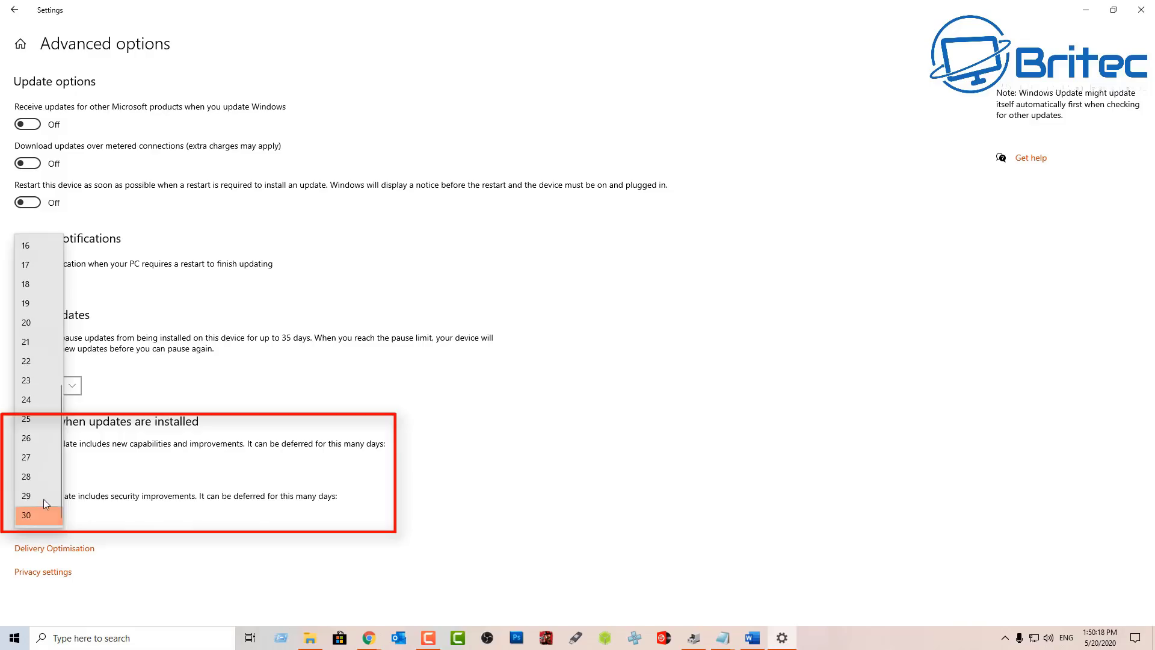
scroll(33, 298, up, 3)
scroll(31, 260, up, 2)
click(31, 246)
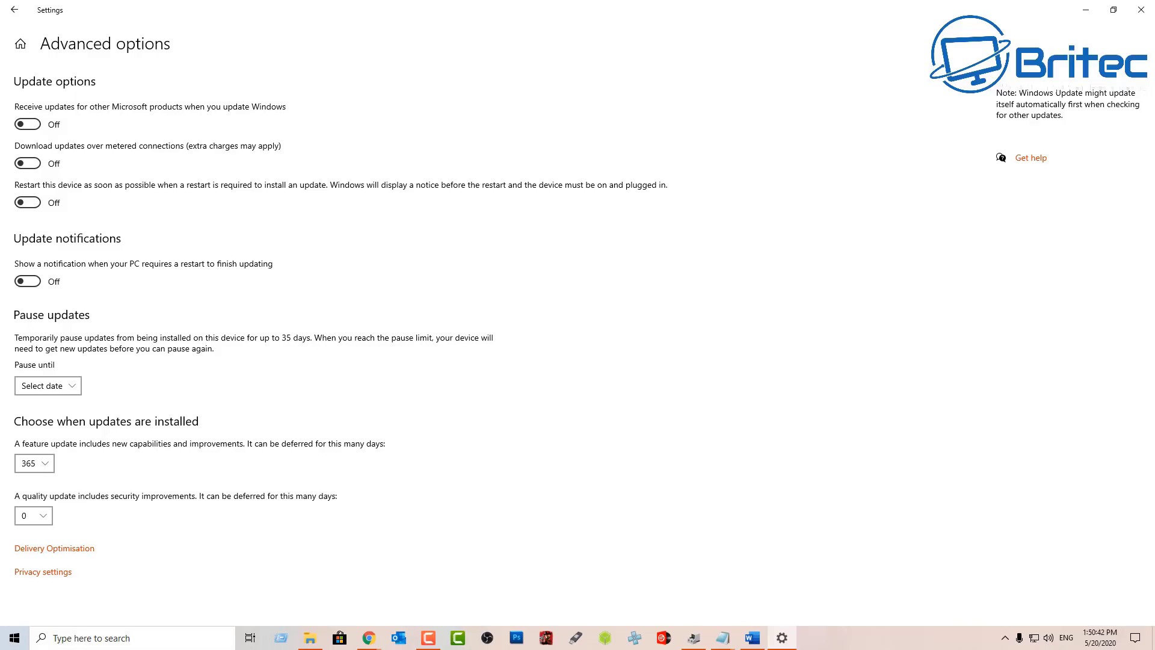
click(44, 512)
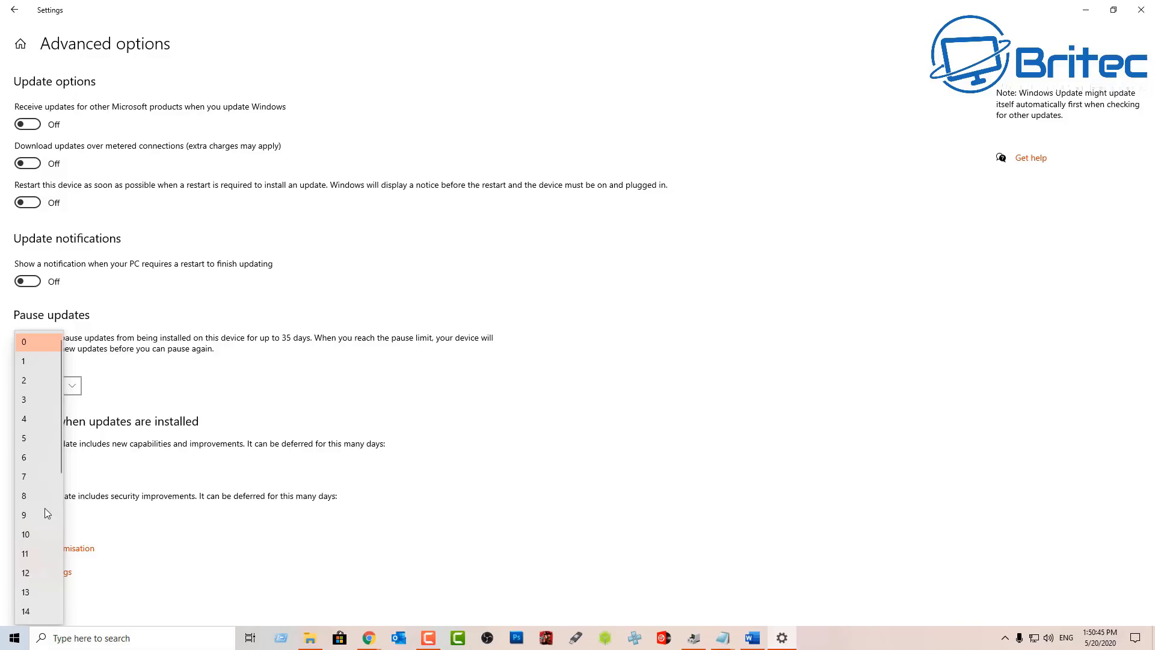
scroll(55, 586, down, 5)
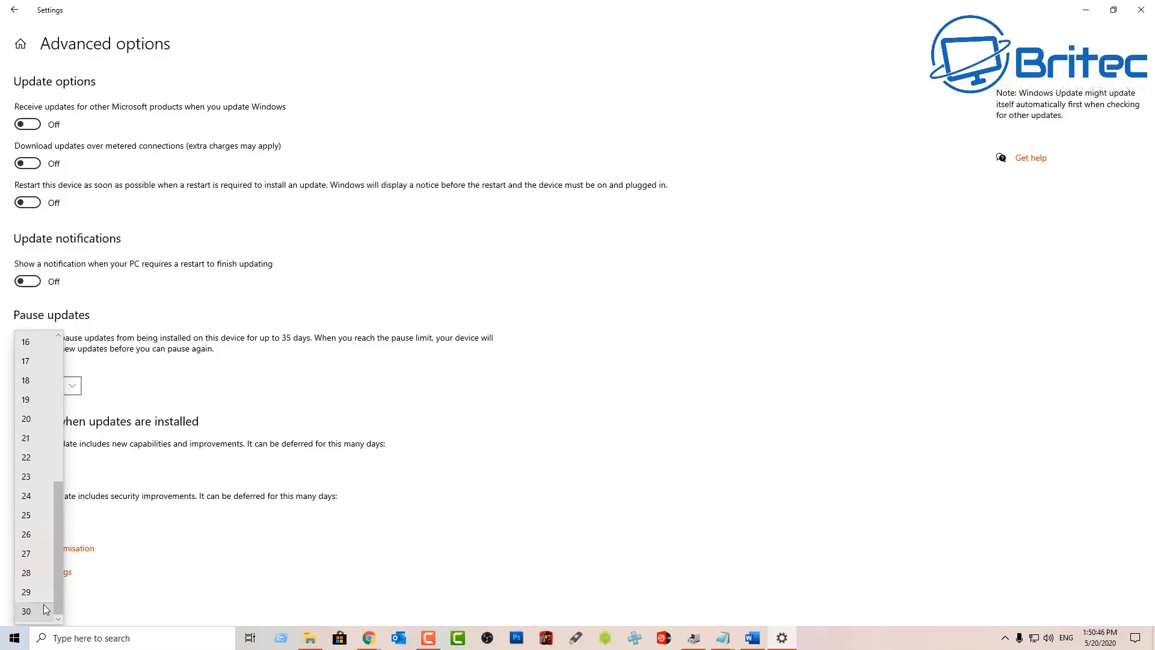
click(44, 604)
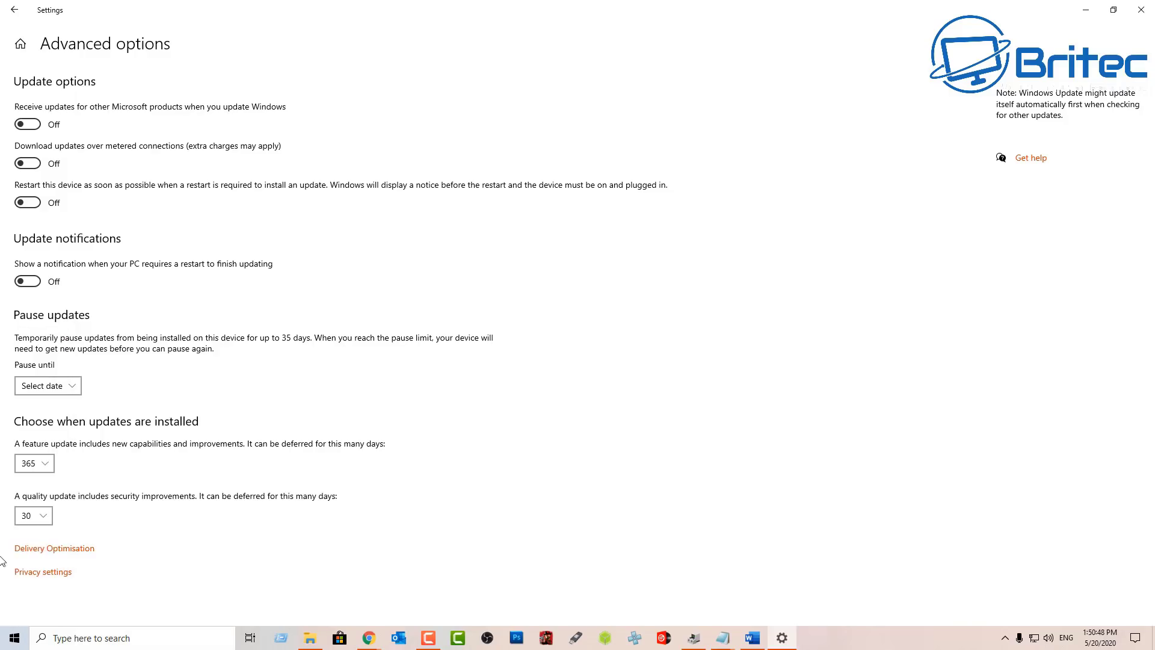
click(40, 518)
scroll(41, 331, up, 3)
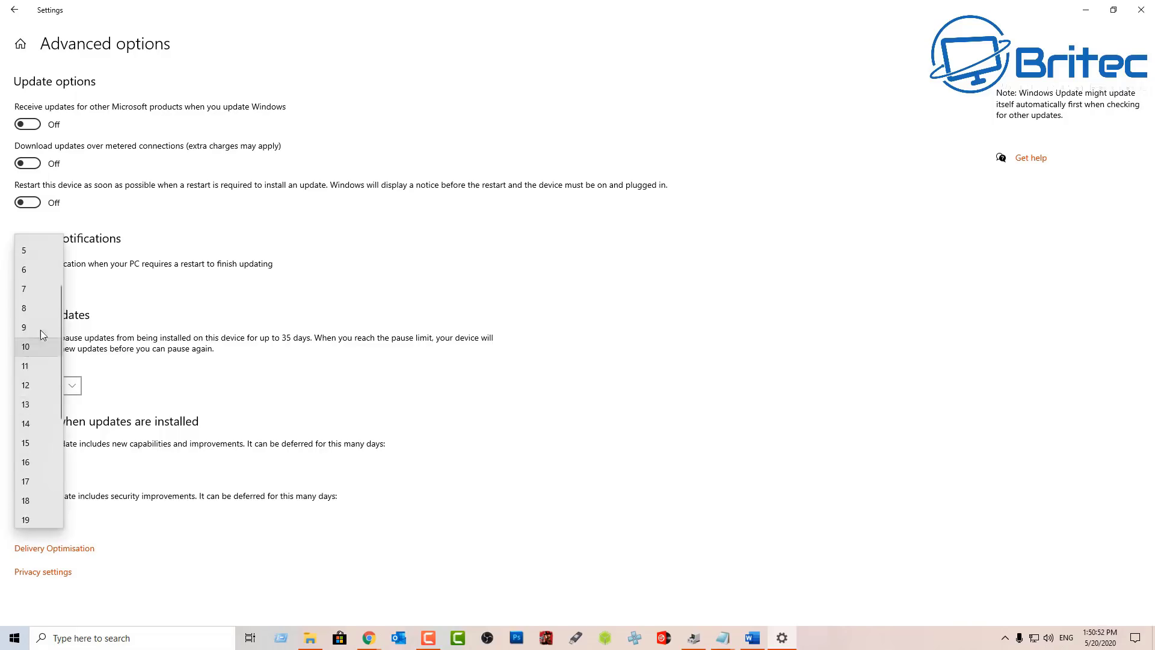
scroll(41, 329, up, 2)
click(41, 250)
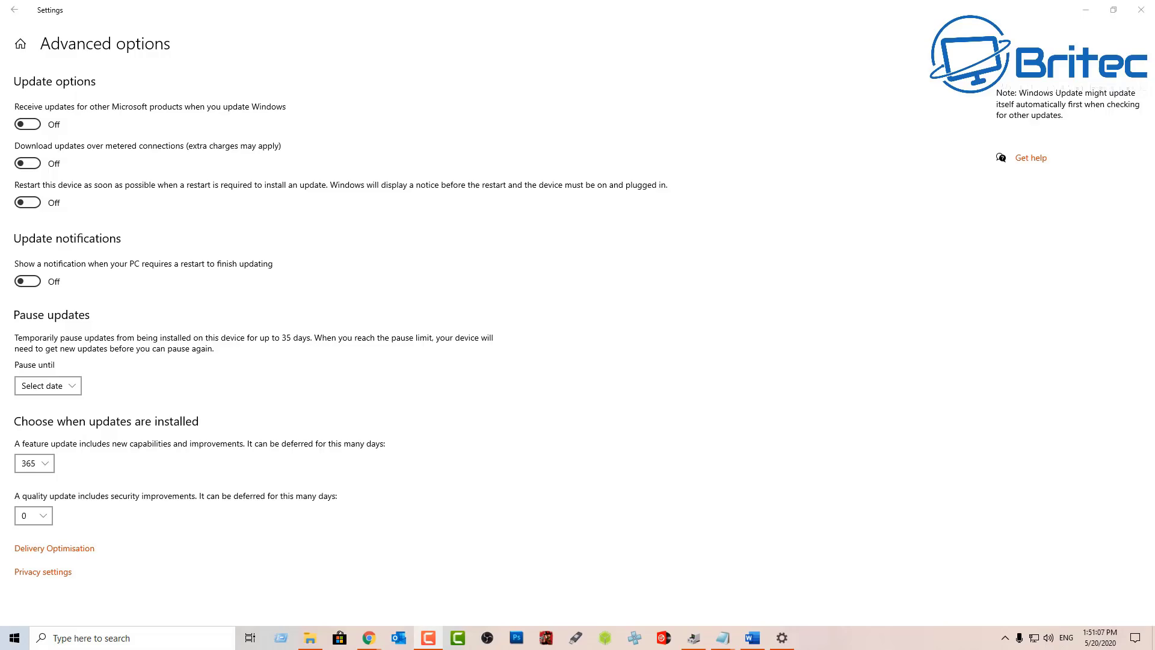
Close Settings and launch the Group Policy Editor via a 'gpo' search.
click(1141, 10)
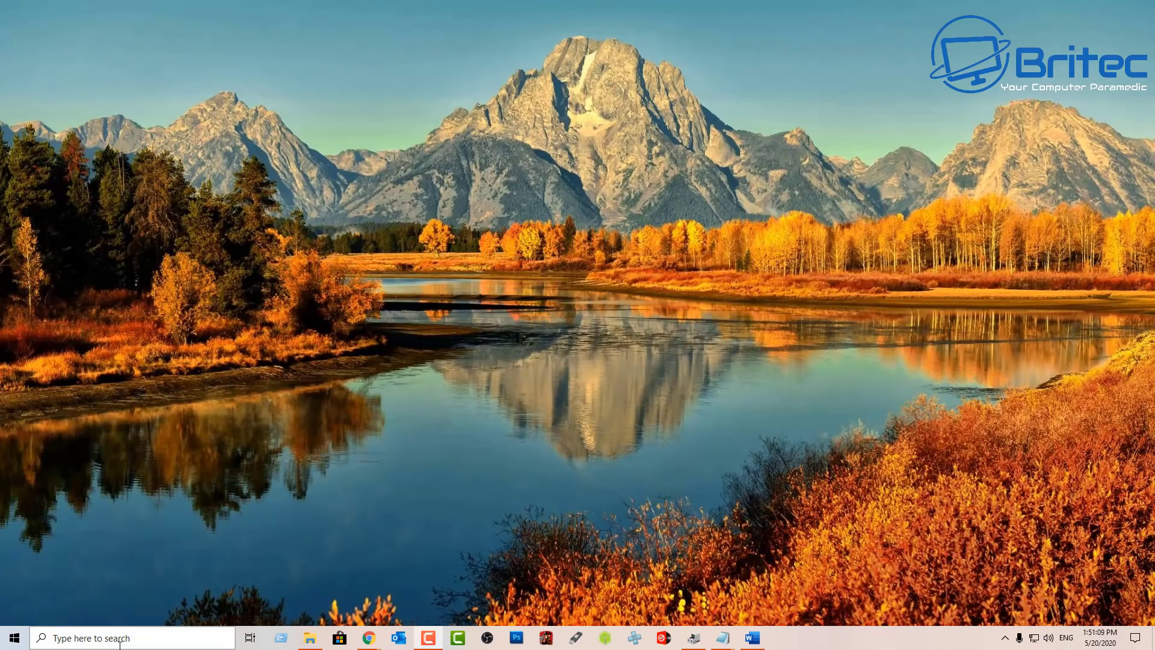
click(109, 640)
text(gpo)
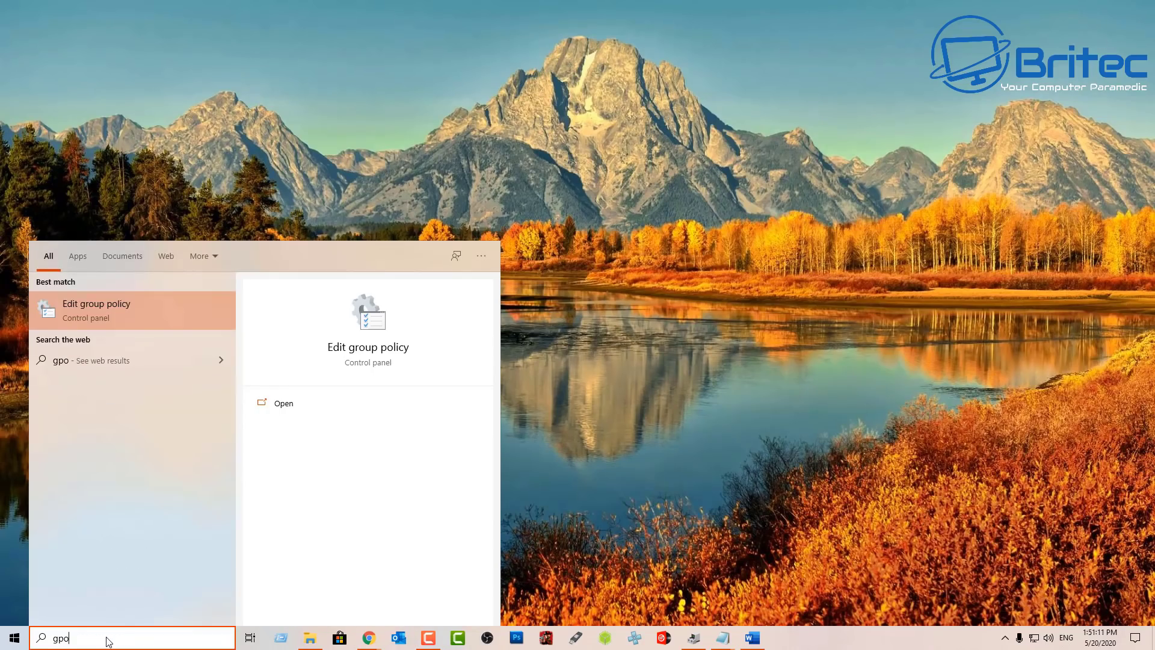
click(77, 308)
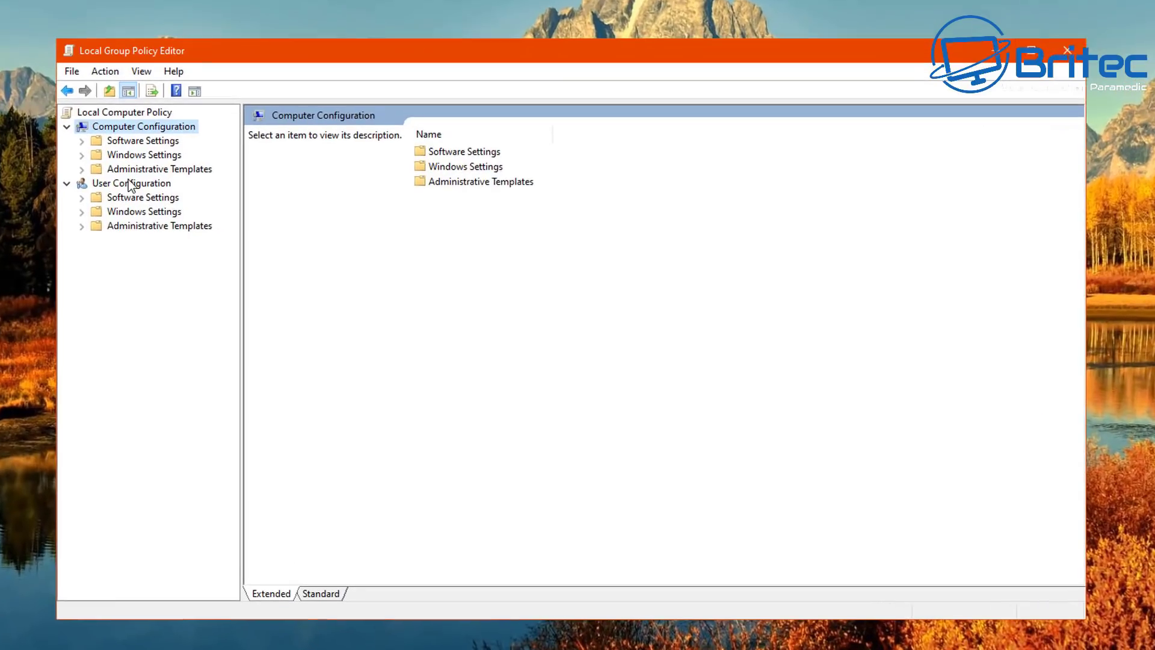
Navigate Administrative Templates > Windows Components > Windows Update > Windows Update for Business.
click(91, 169)
click(80, 169)
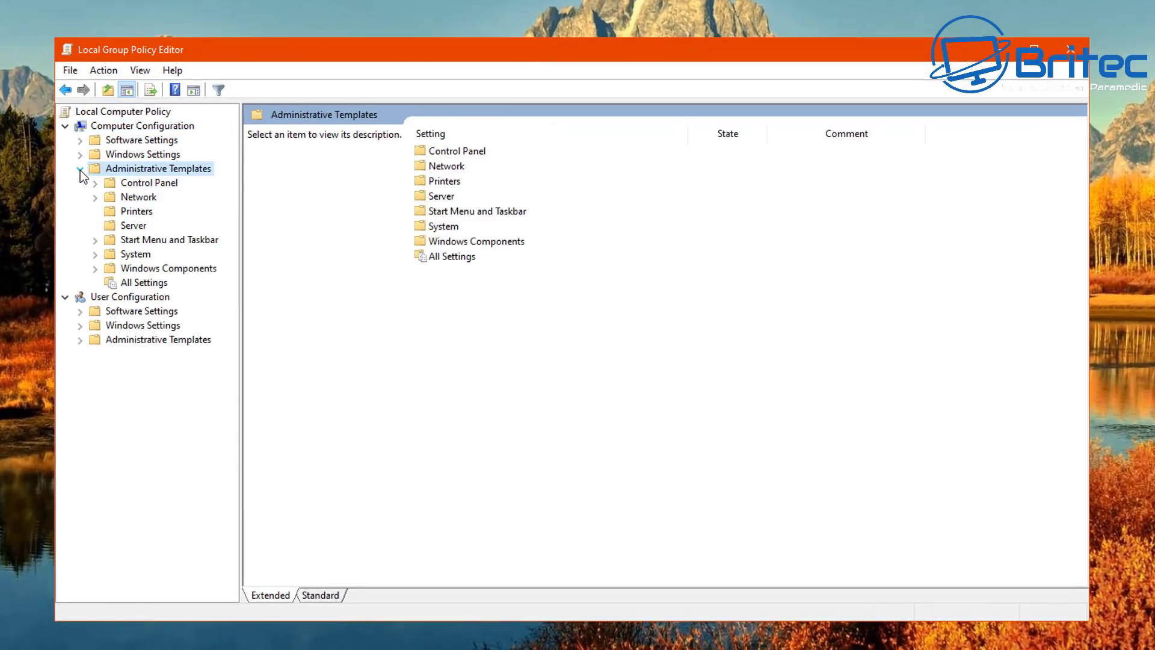
click(167, 268)
click(94, 269)
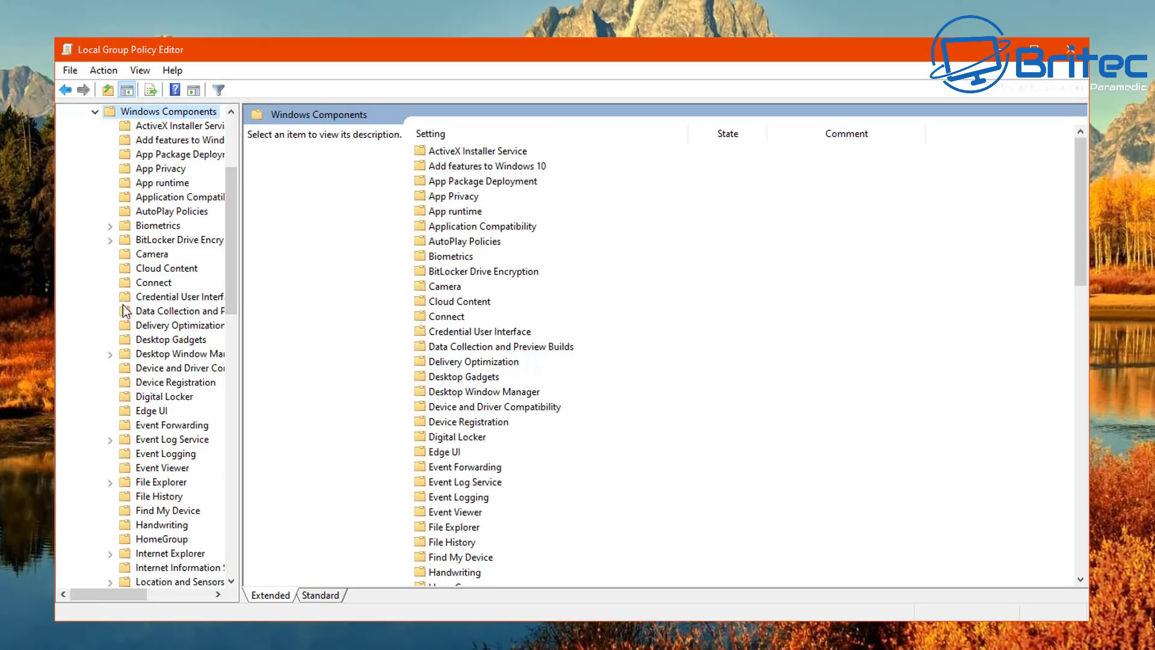
scroll(199, 348, down, 6)
scroll(182, 434, down, 12)
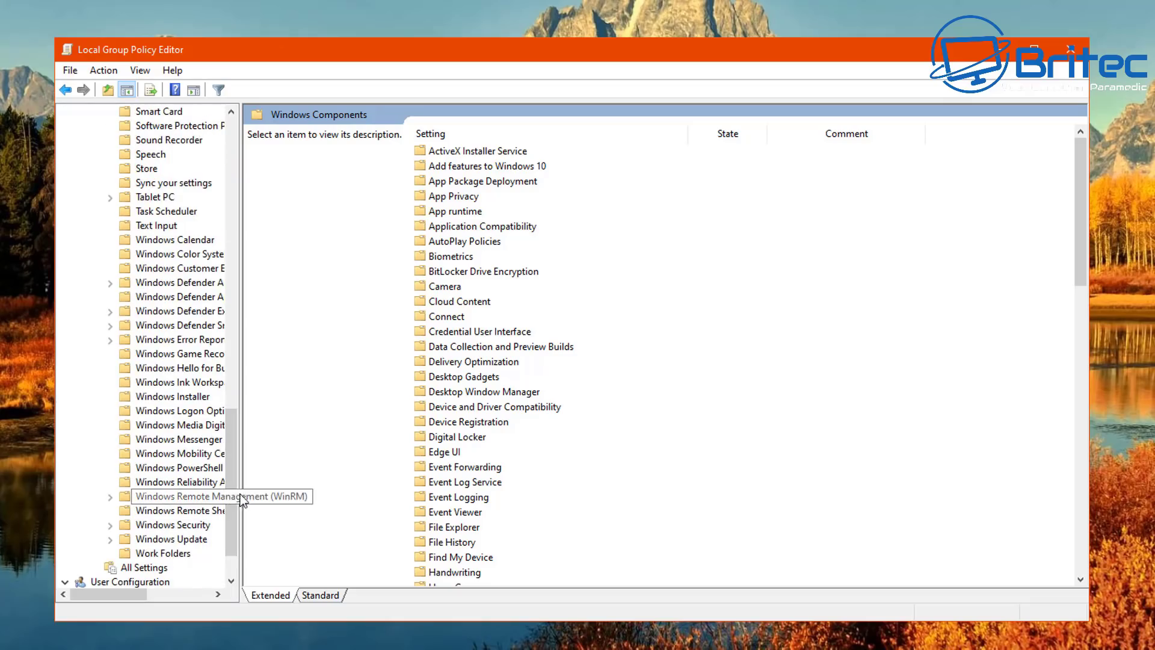
drag(240, 497, 316, 506)
click(198, 539)
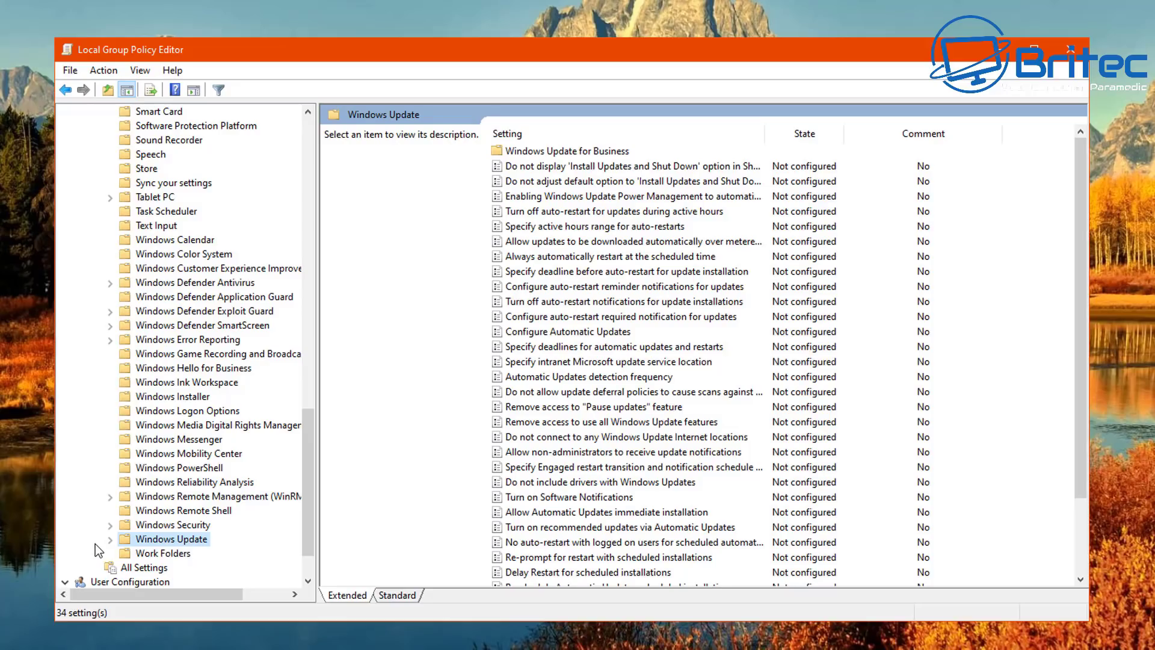
click(585, 156)
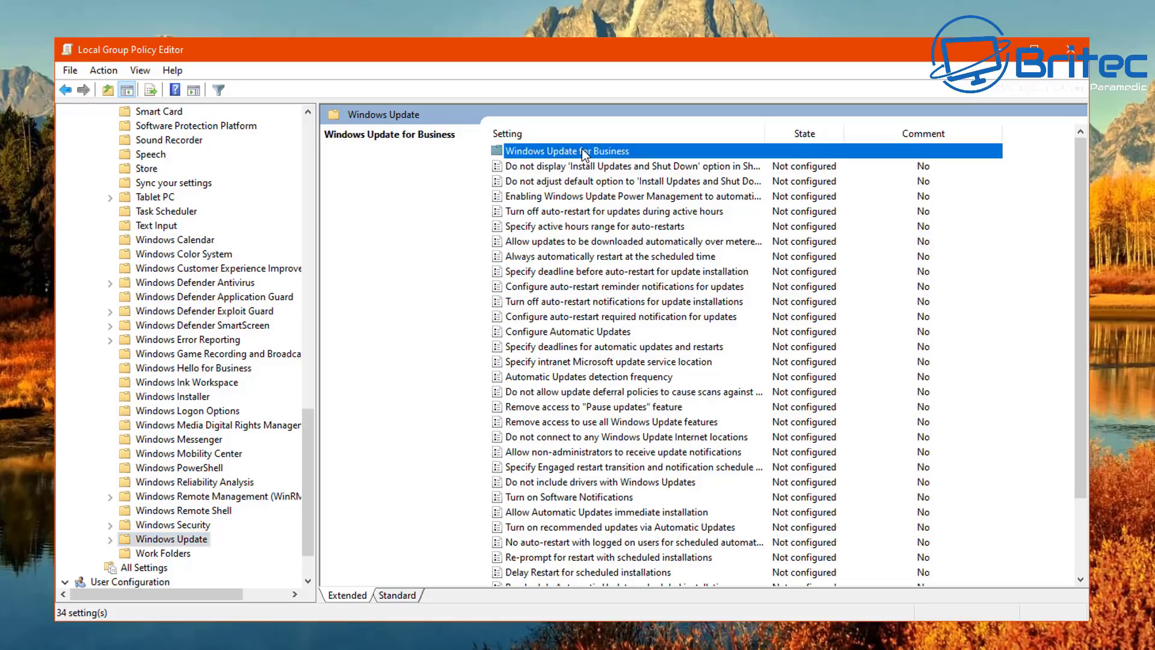
double_click(584, 155)
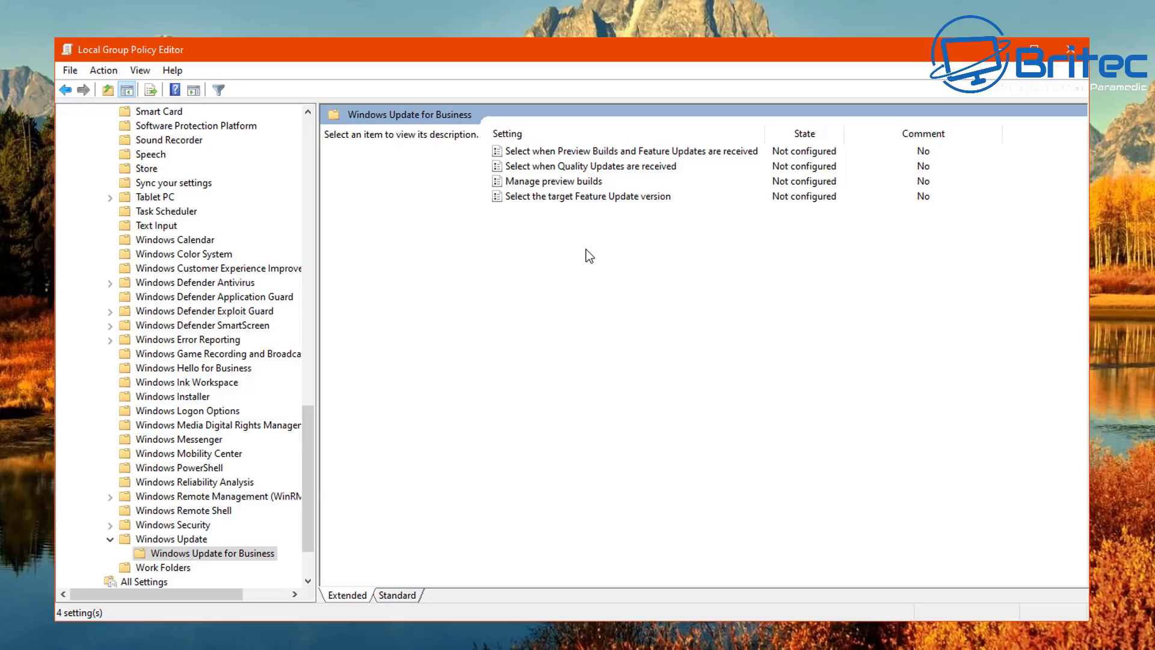
click(578, 155)
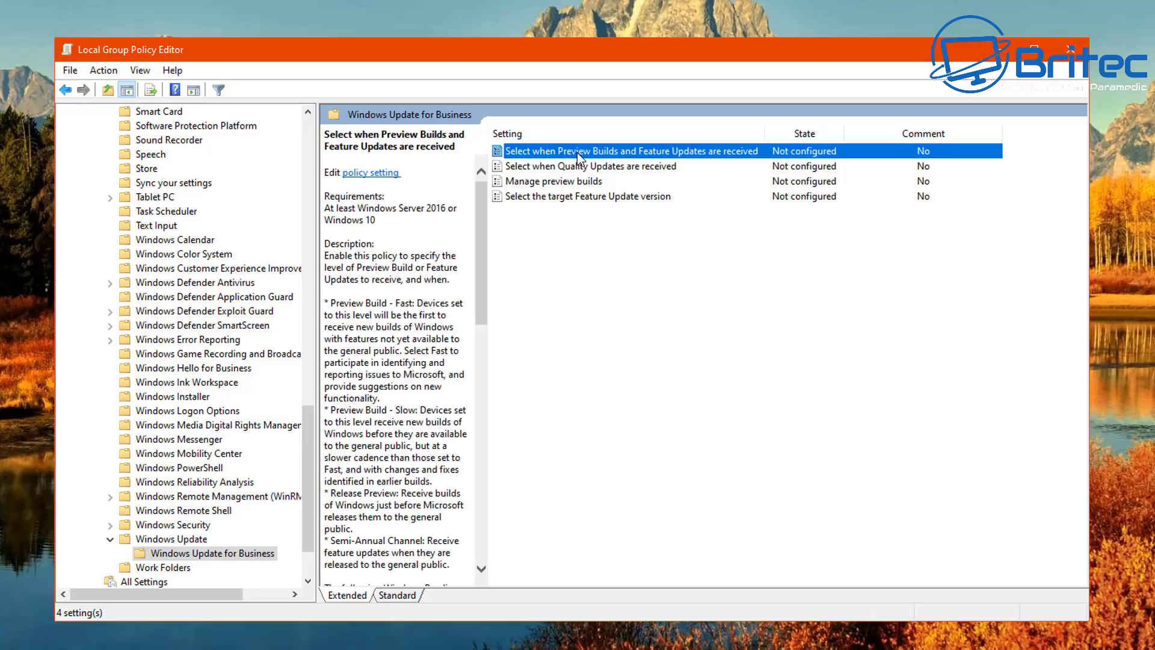
Enable the preview builds policy with Semi-Annual Channel and a 365-day deferral, then apply.
double_click(629, 149)
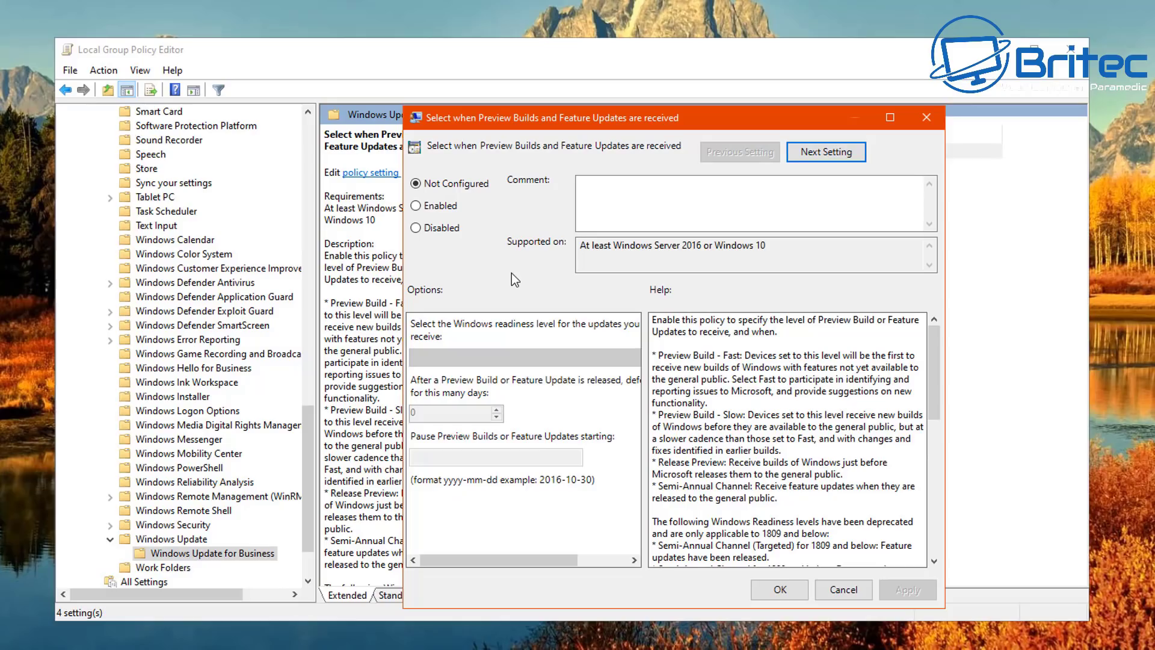
click(427, 206)
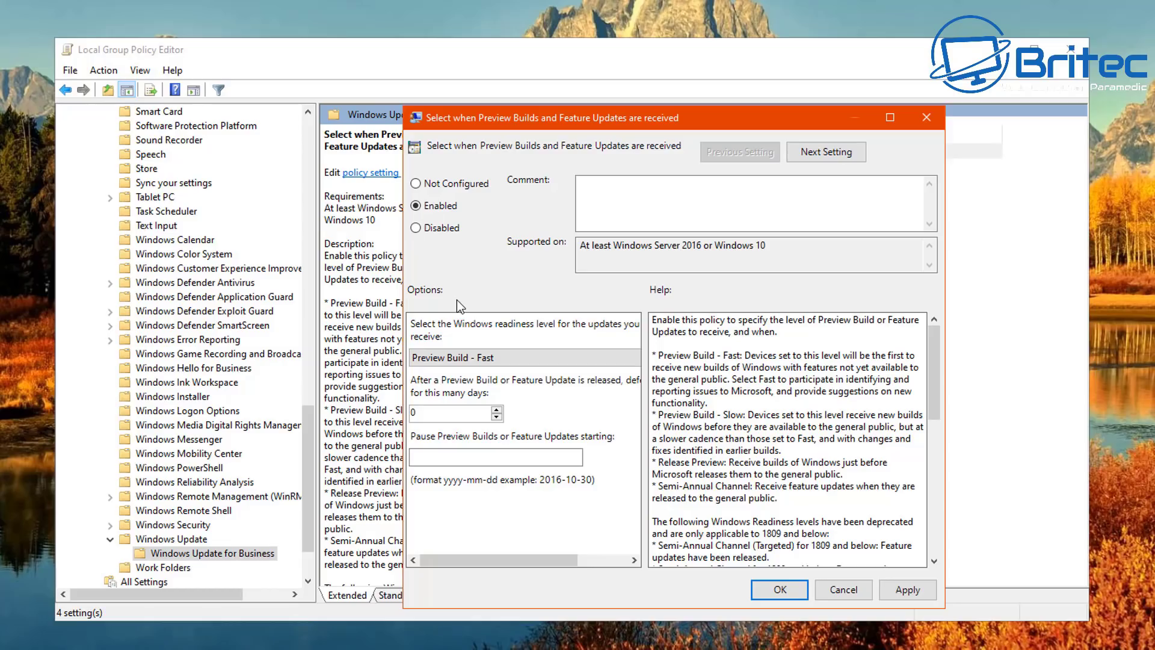
click(503, 356)
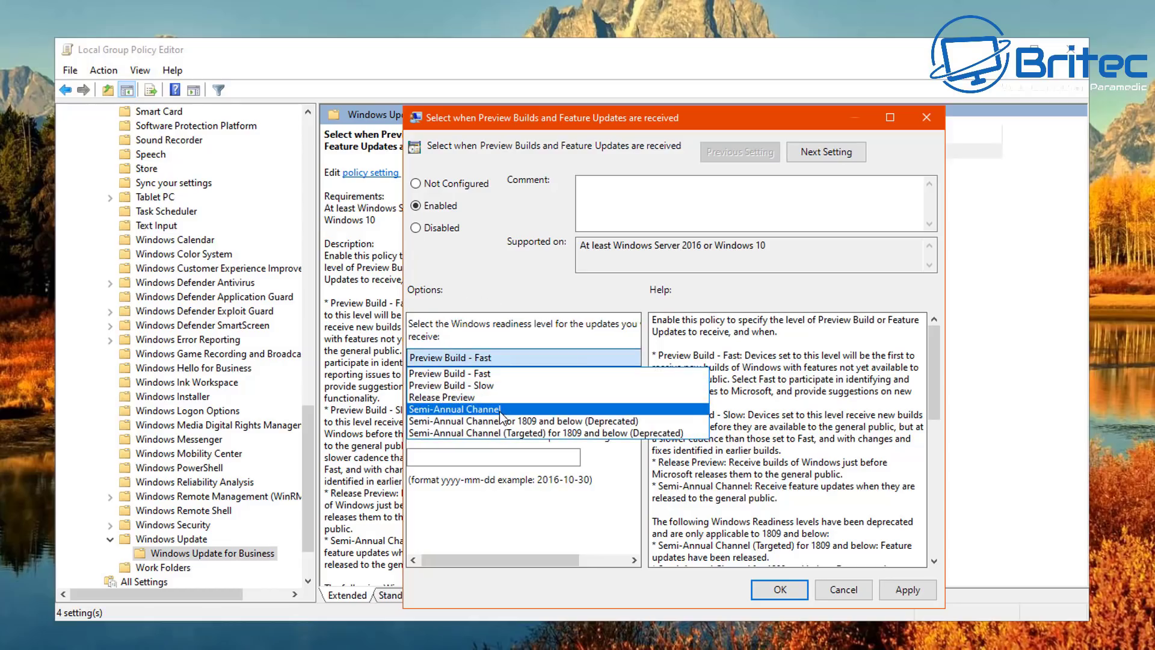
click(445, 411)
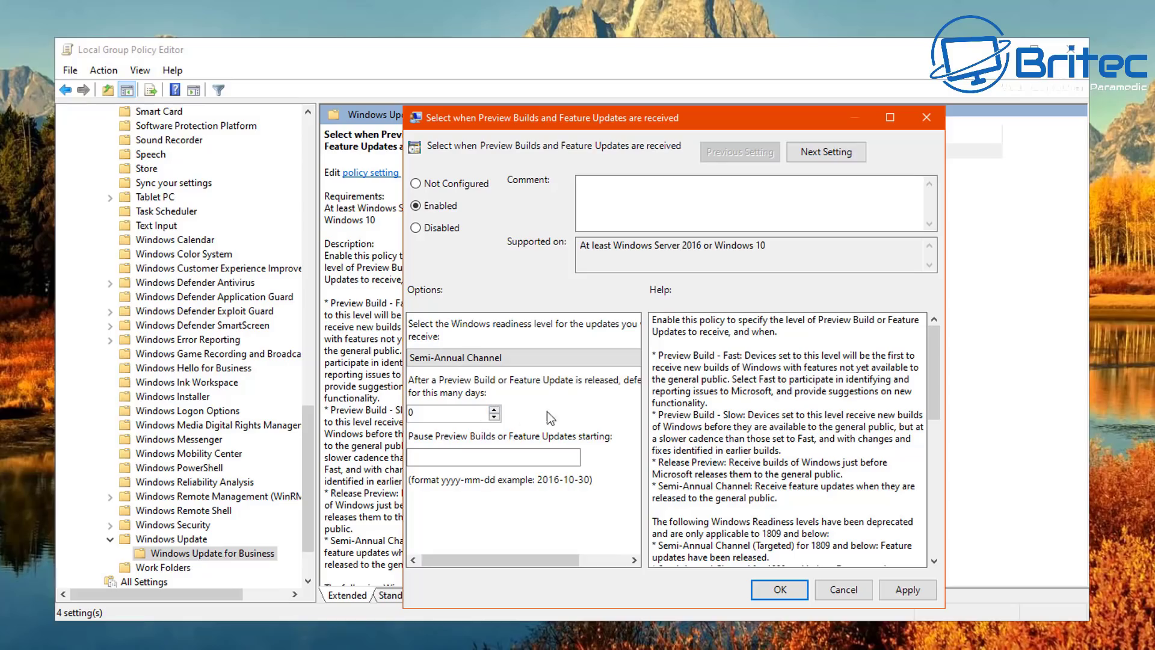
drag(643, 448, 781, 407)
double_click(414, 400)
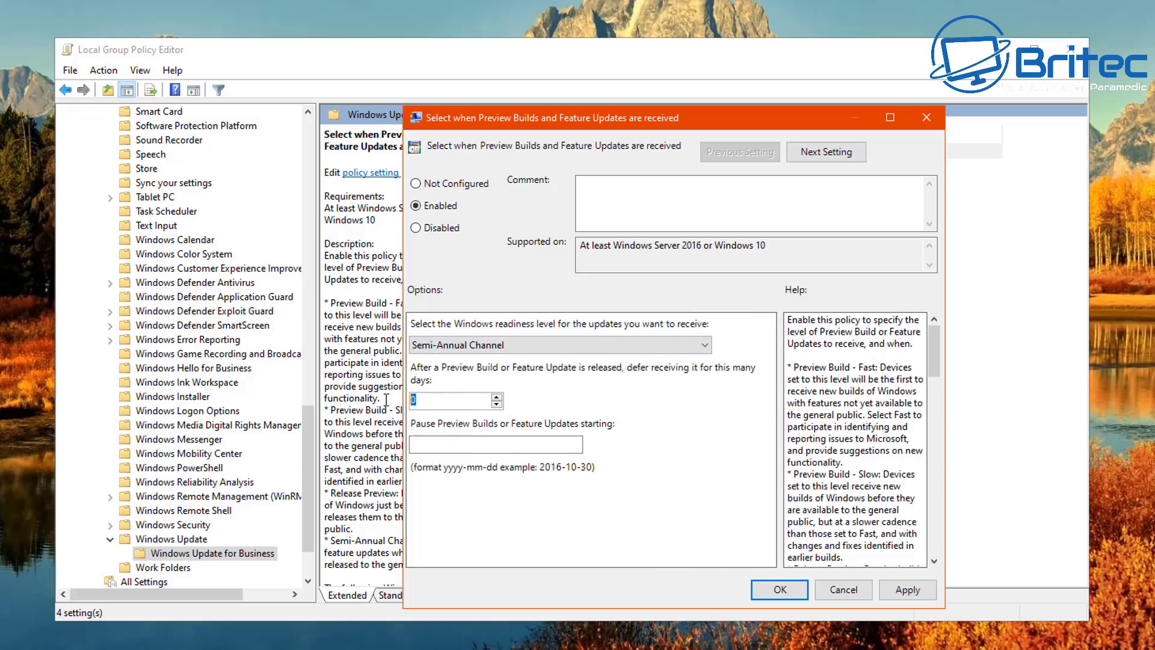
text(365)
click(906, 590)
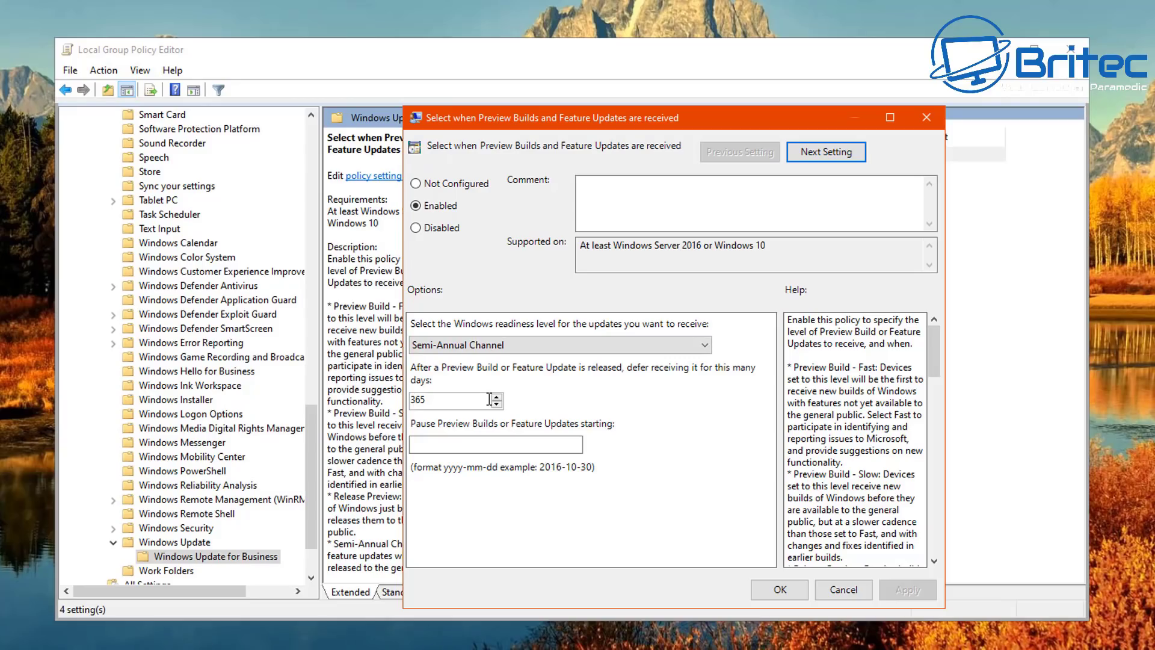
click(775, 590)
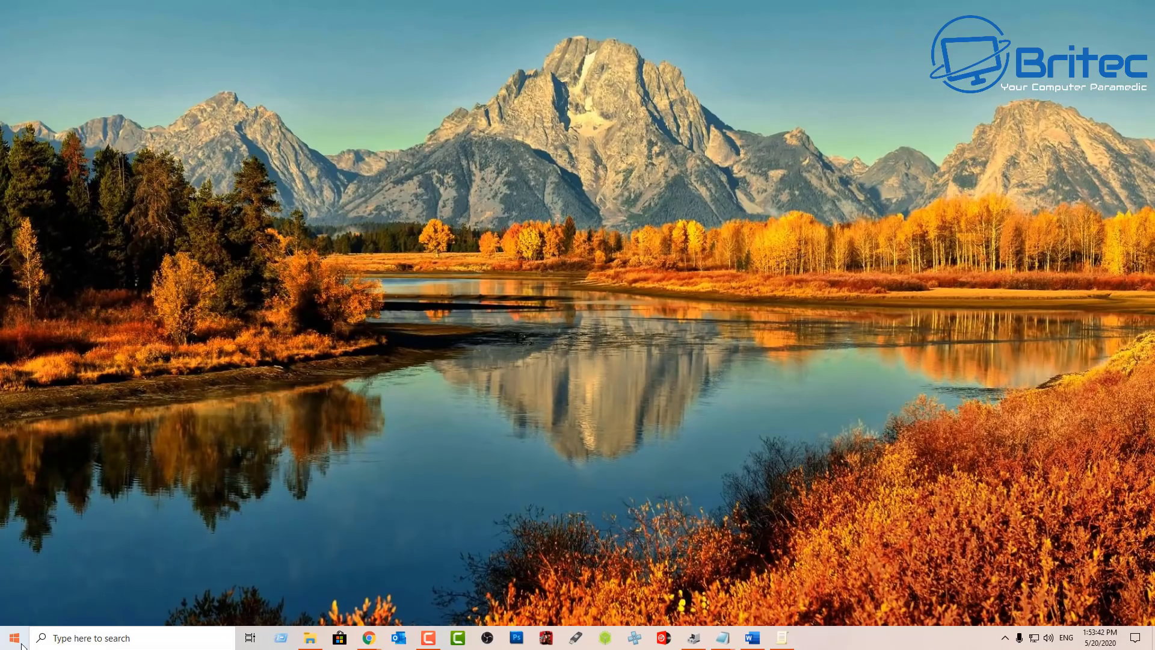
click(15, 637)
click(14, 583)
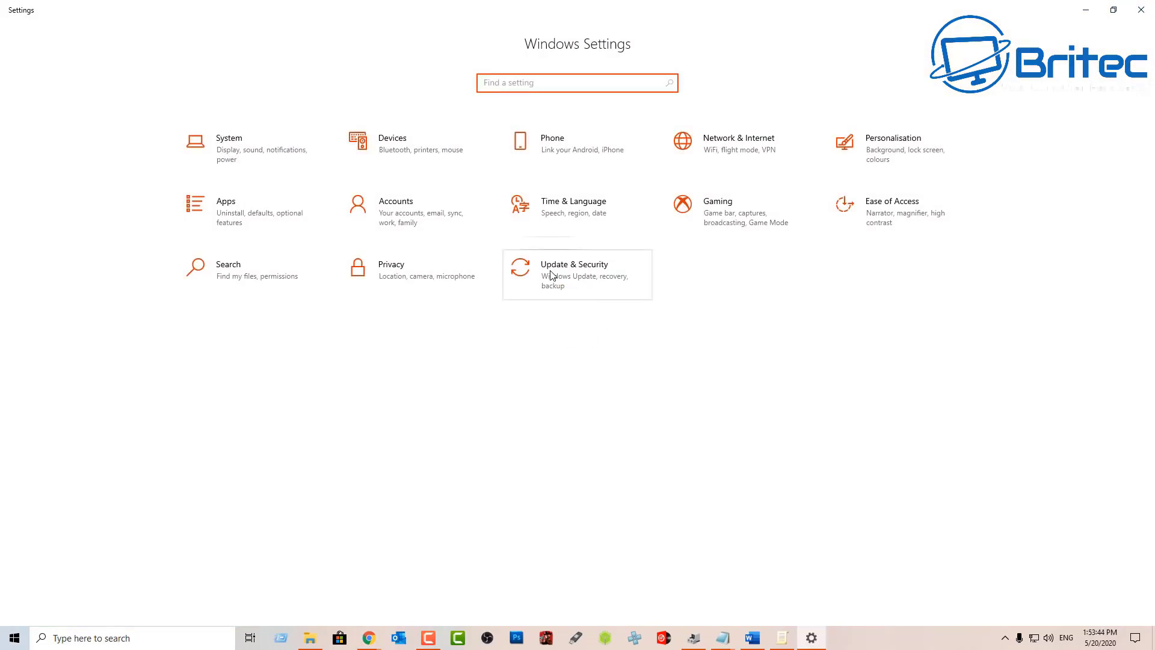
click(552, 276)
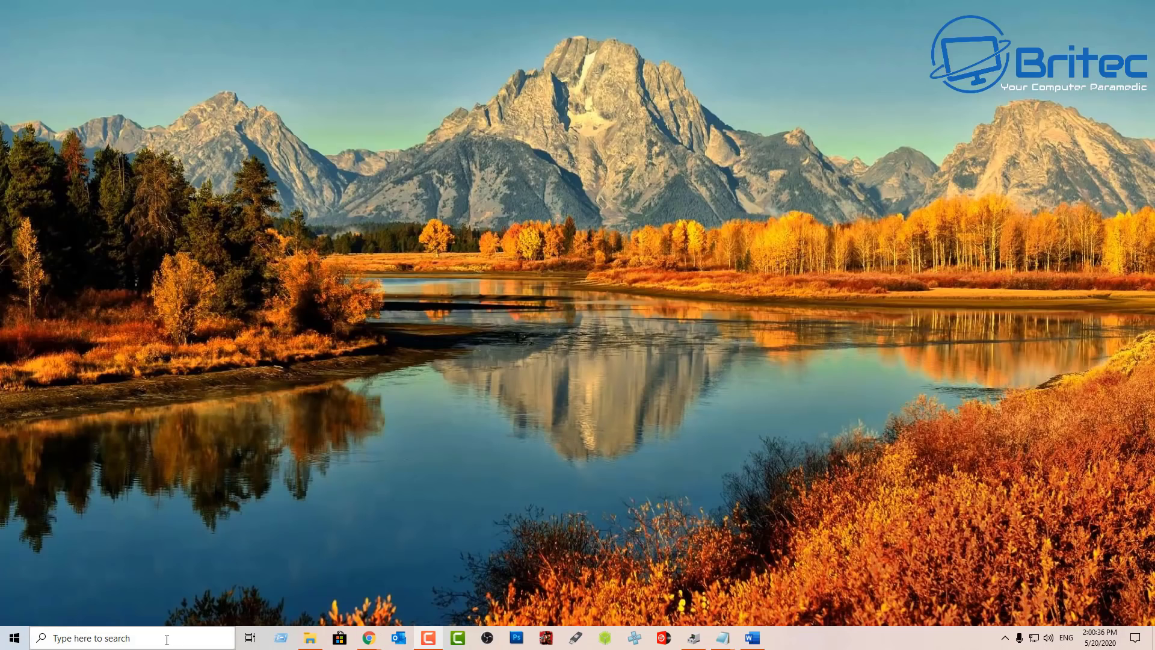
Relaunch the Group Policy Editor via a 'gpo' Windows search.
click(166, 639)
text(gpo)
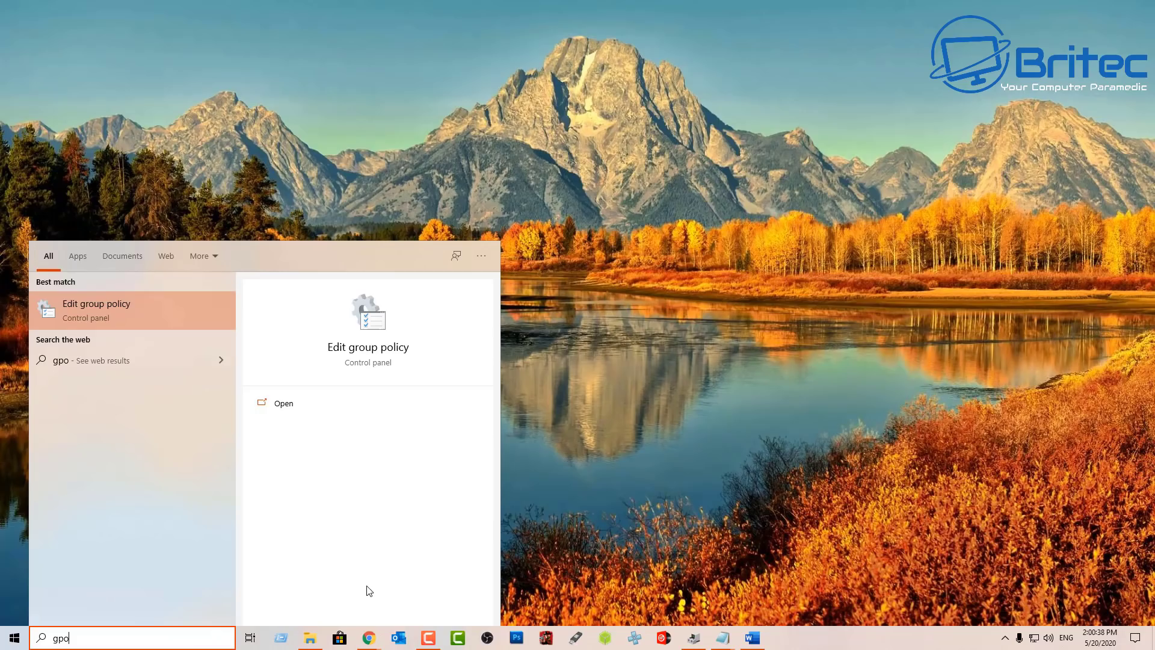
click(117, 306)
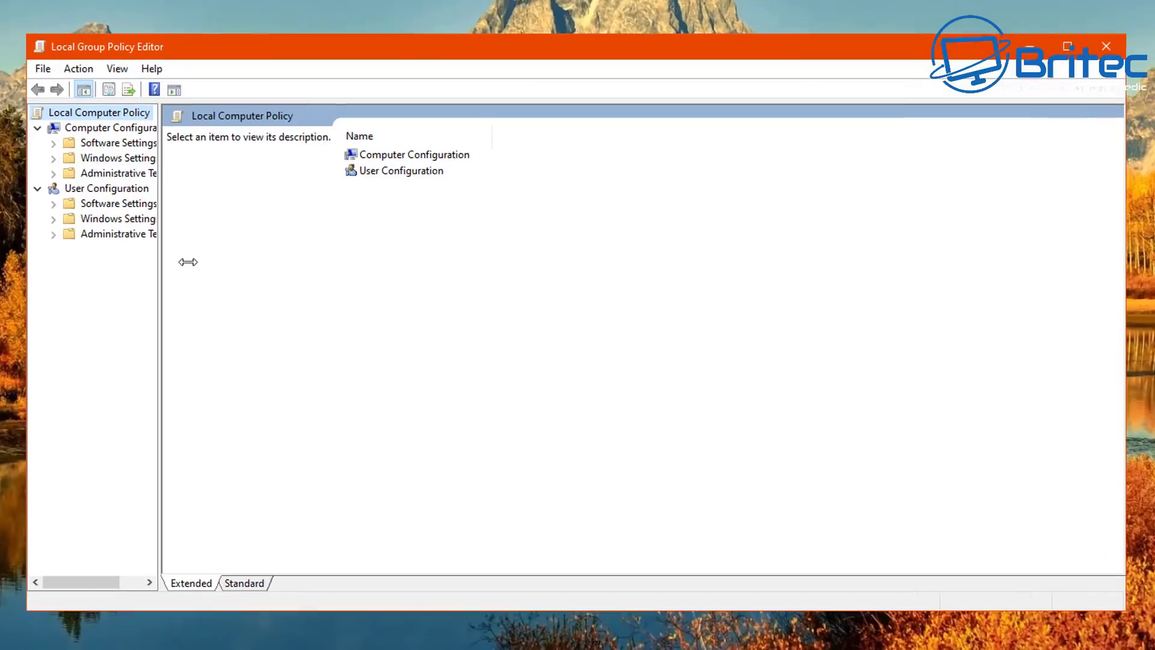
drag(316, 282, 341, 284)
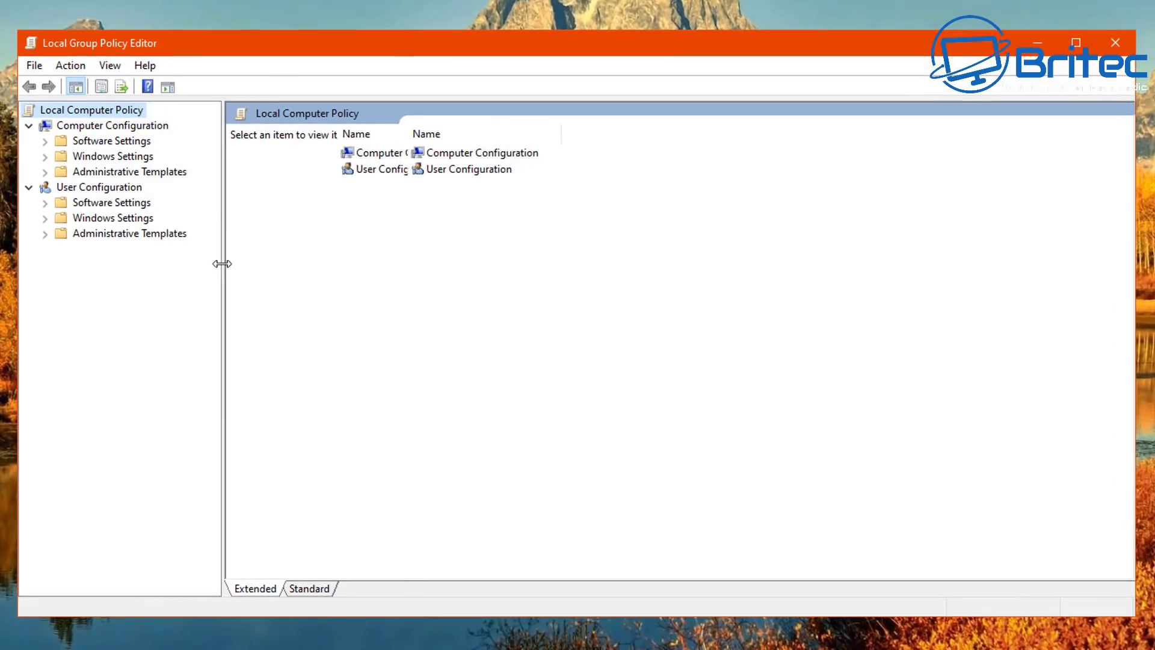
Navigate Computer Configuration > Administrative Templates > Windows Components to the Windows Update folder.
click(113, 127)
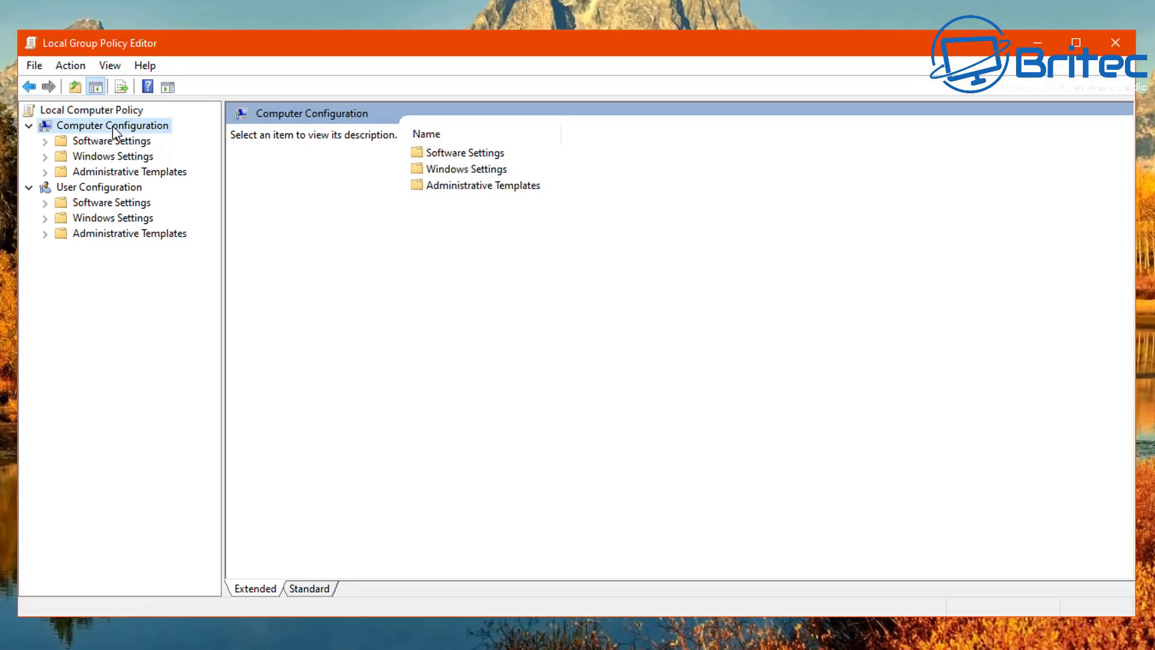
click(115, 174)
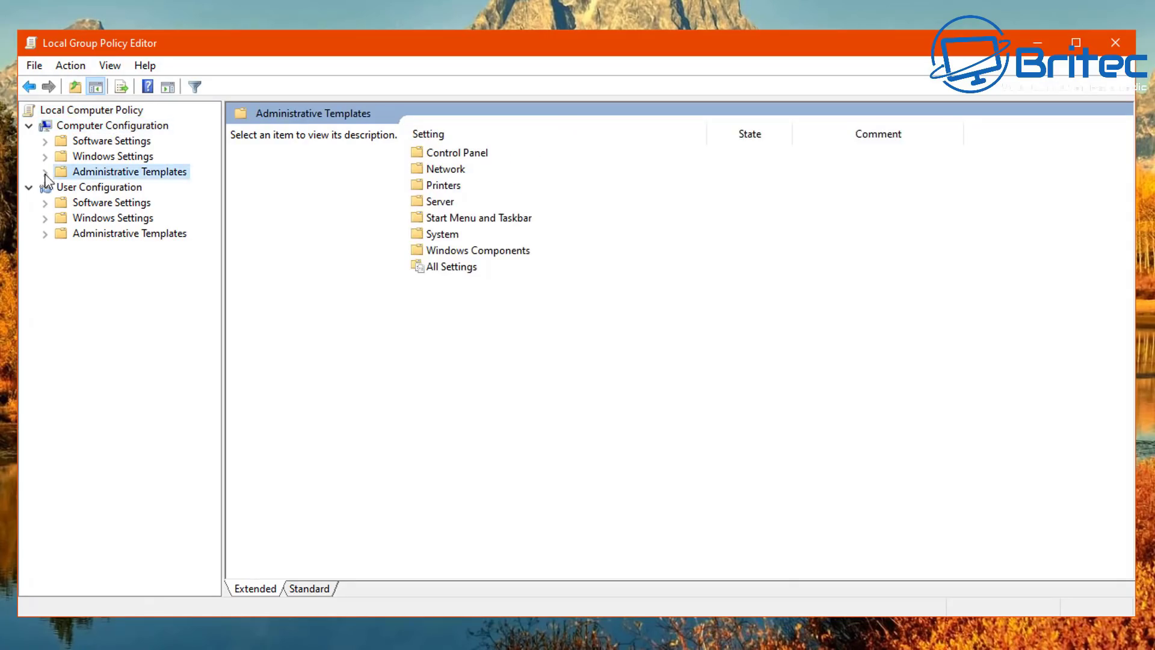
click(45, 173)
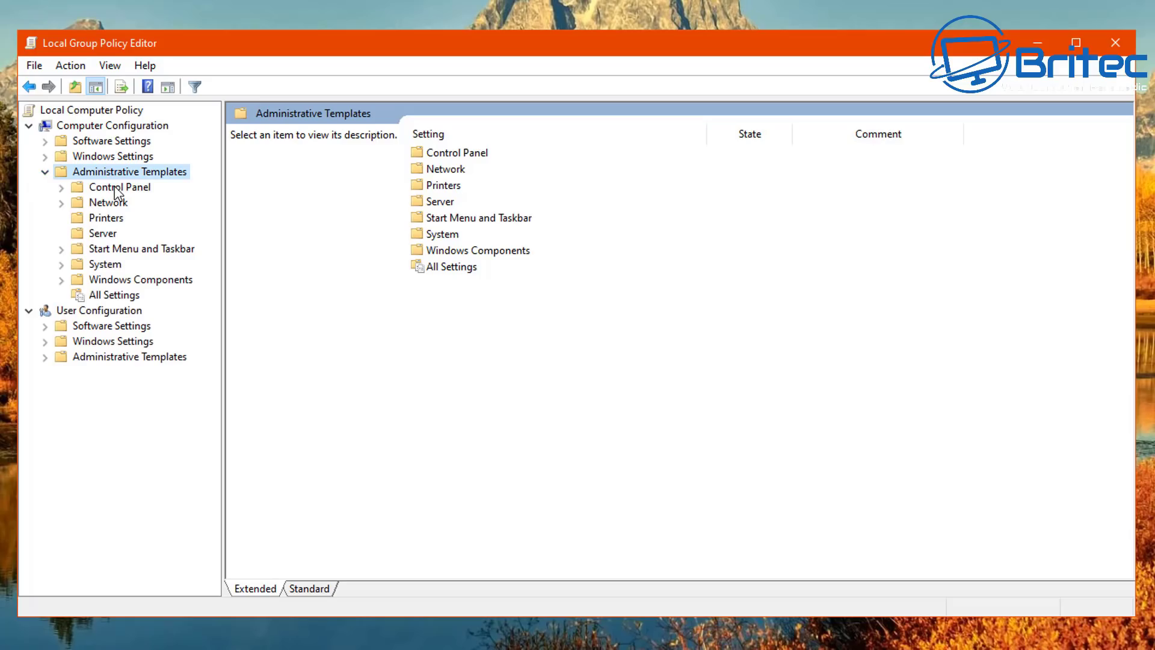
click(126, 280)
click(61, 280)
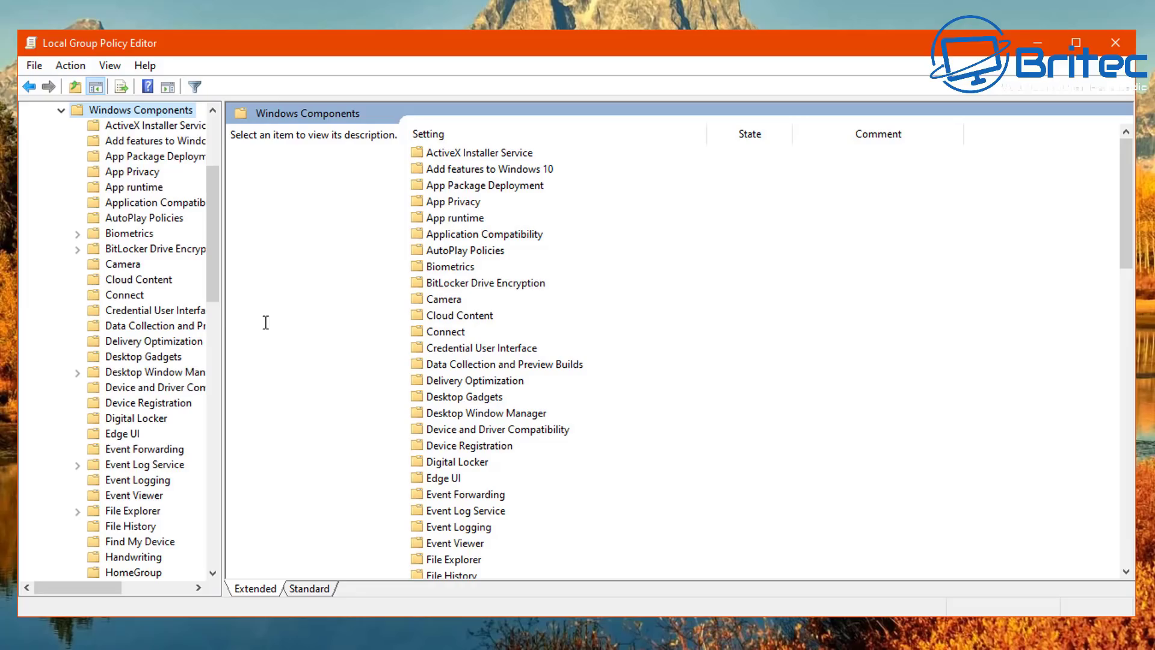
drag(229, 322, 323, 331)
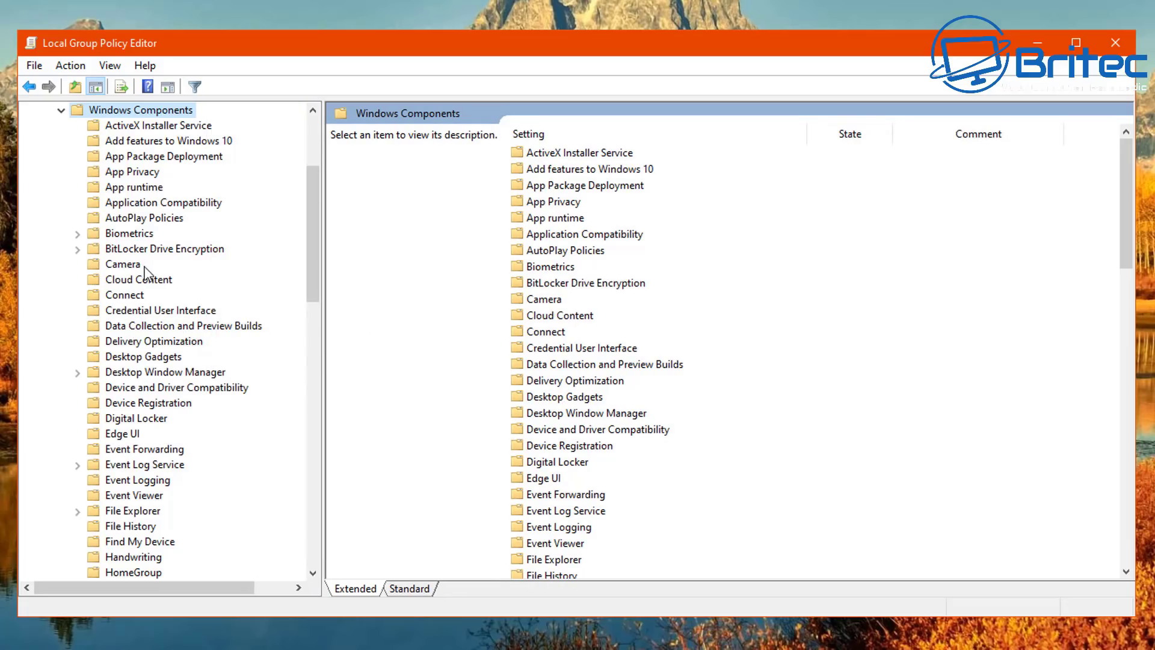
scroll(141, 336, down, 4)
scroll(143, 438, down, 12)
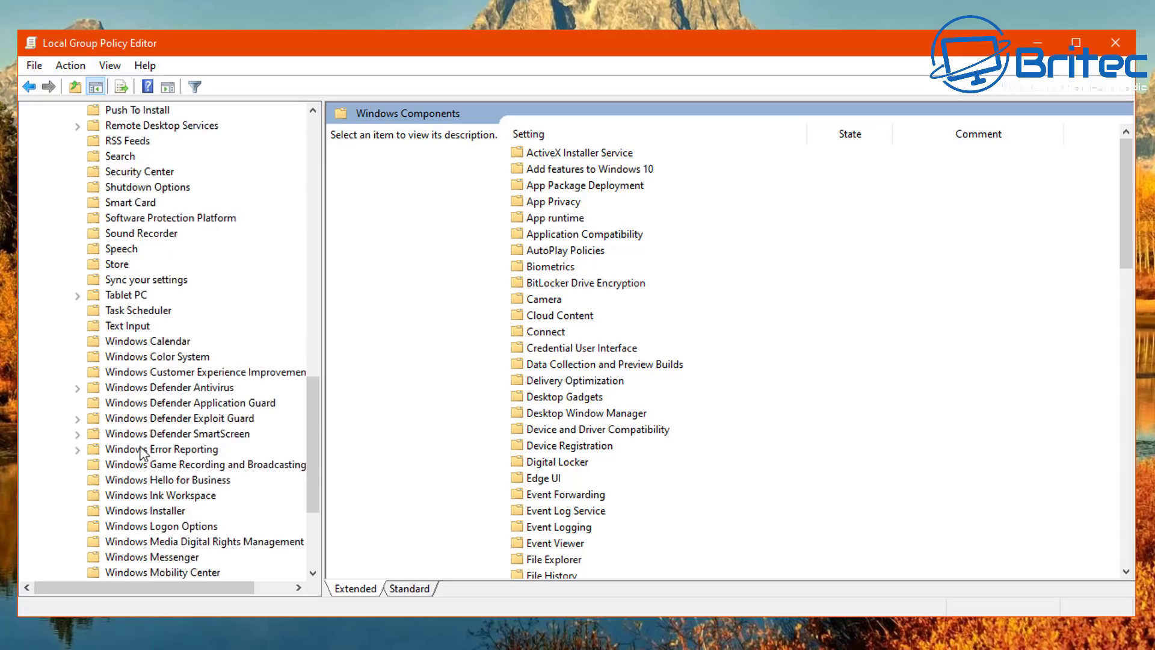
scroll(151, 385, down, 4)
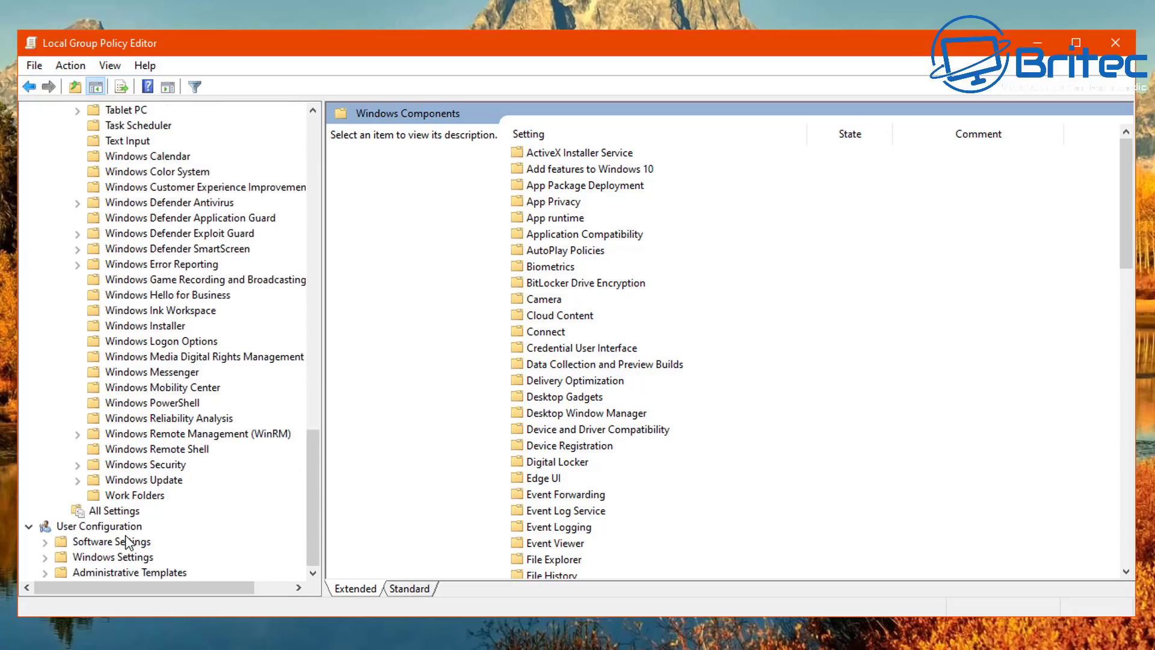
click(153, 480)
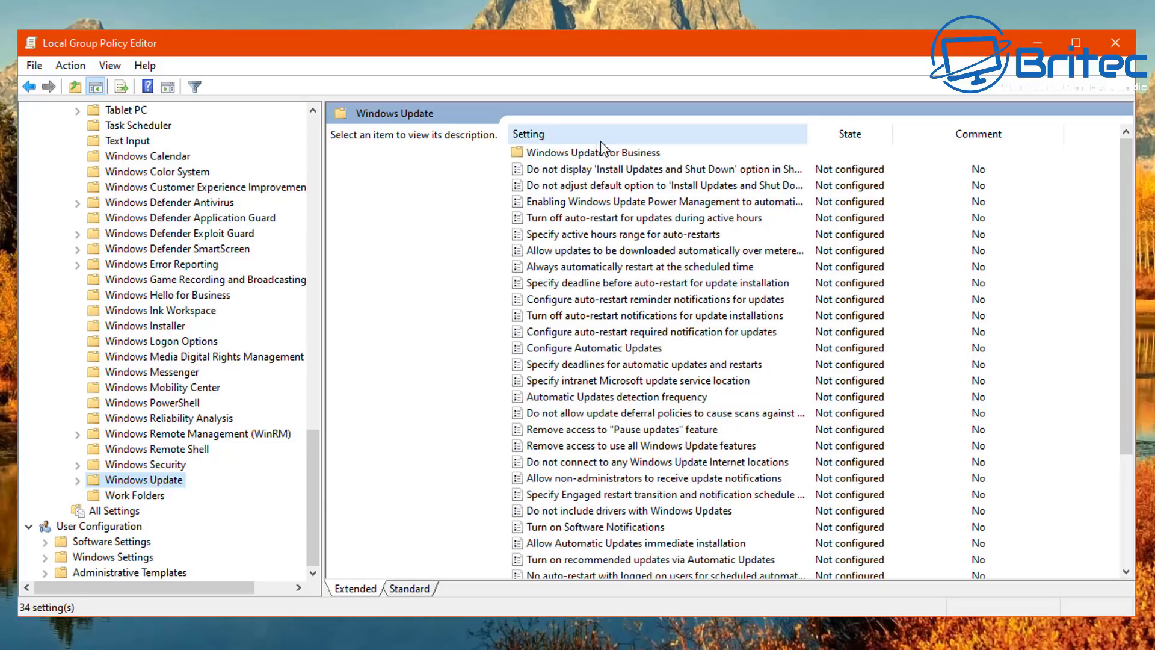
Enable Configure Automatic Updates with '2 - Notify for download and auto install', every day.
click(596, 350)
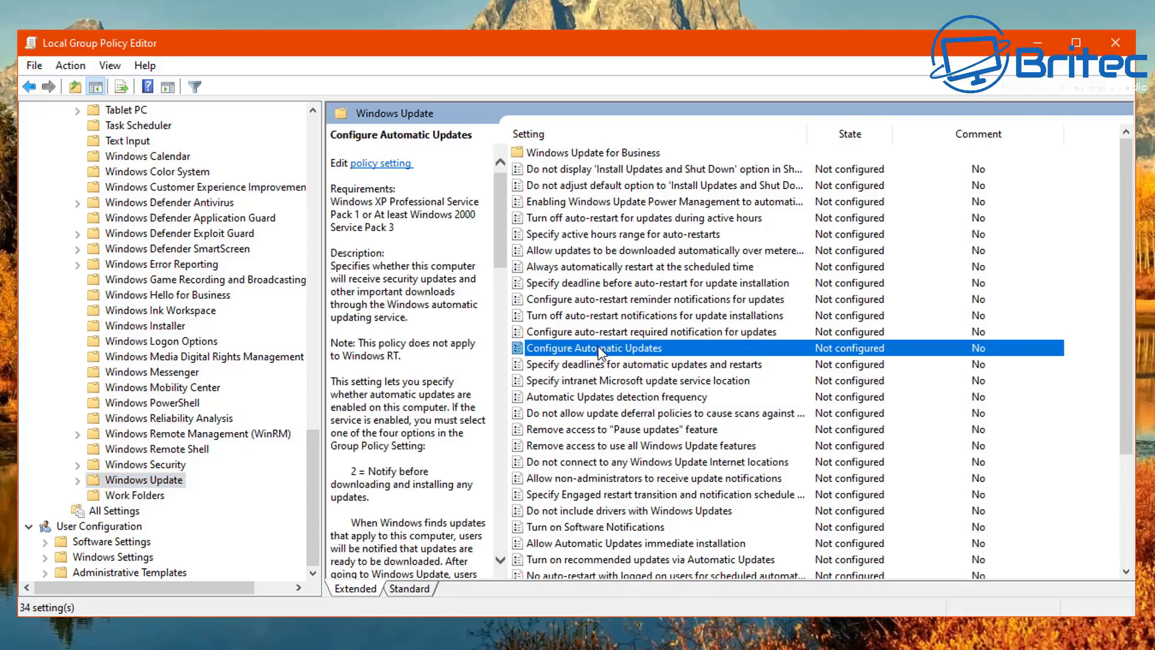
double_click(600, 350)
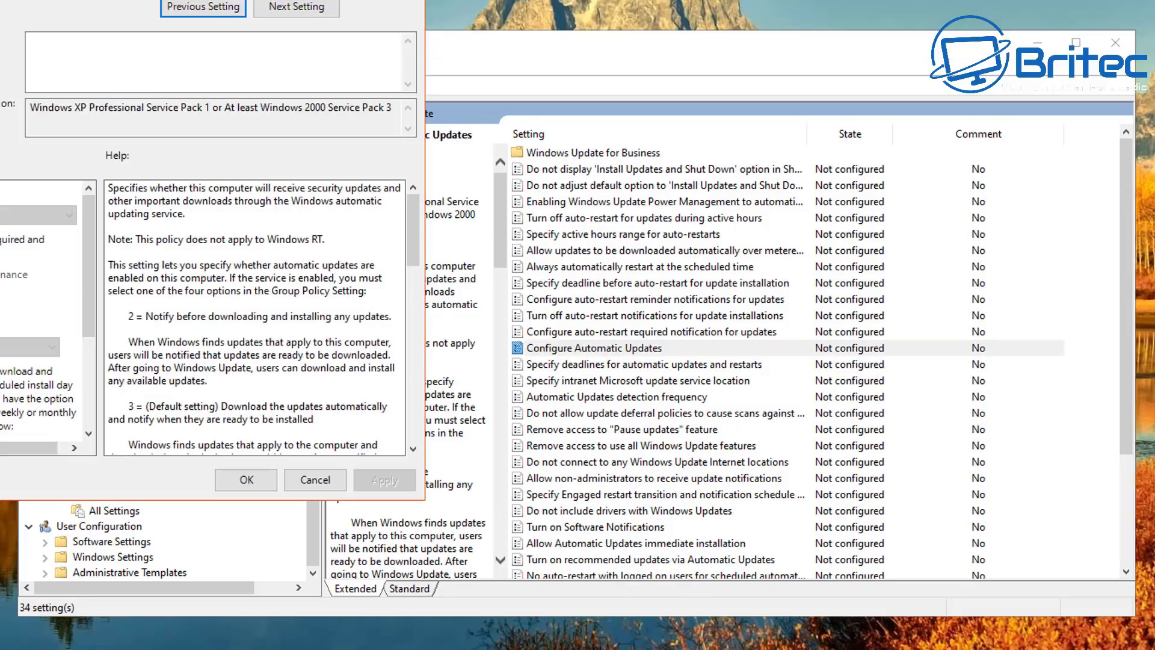
drag(180, 2, 626, 93)
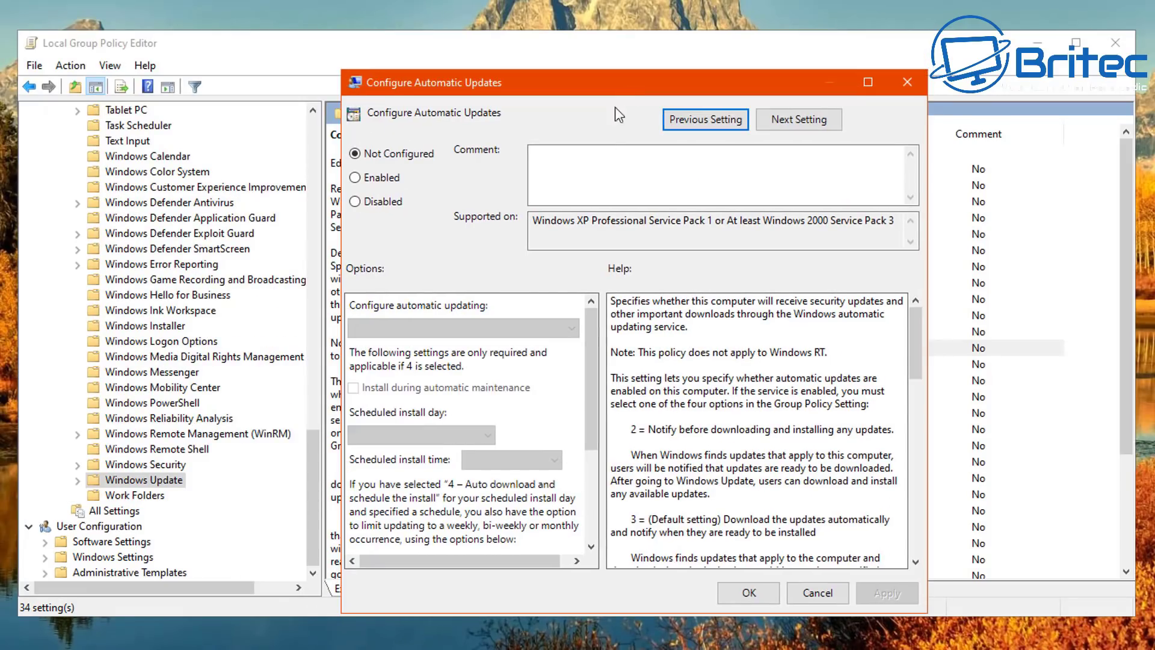
click(390, 180)
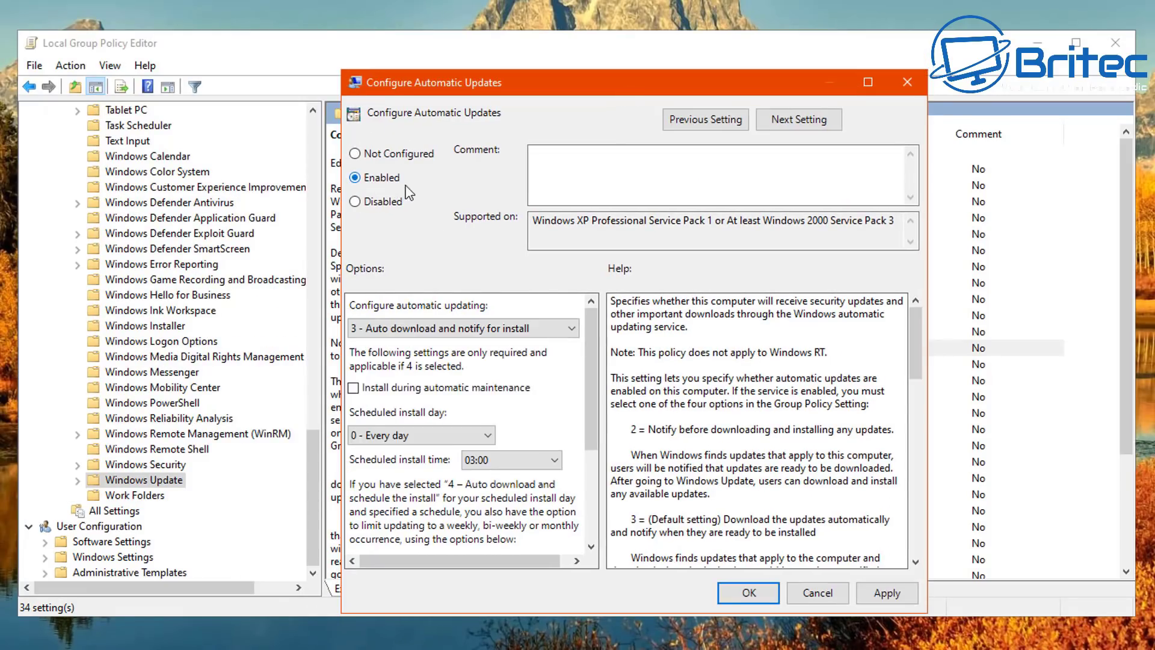
click(572, 329)
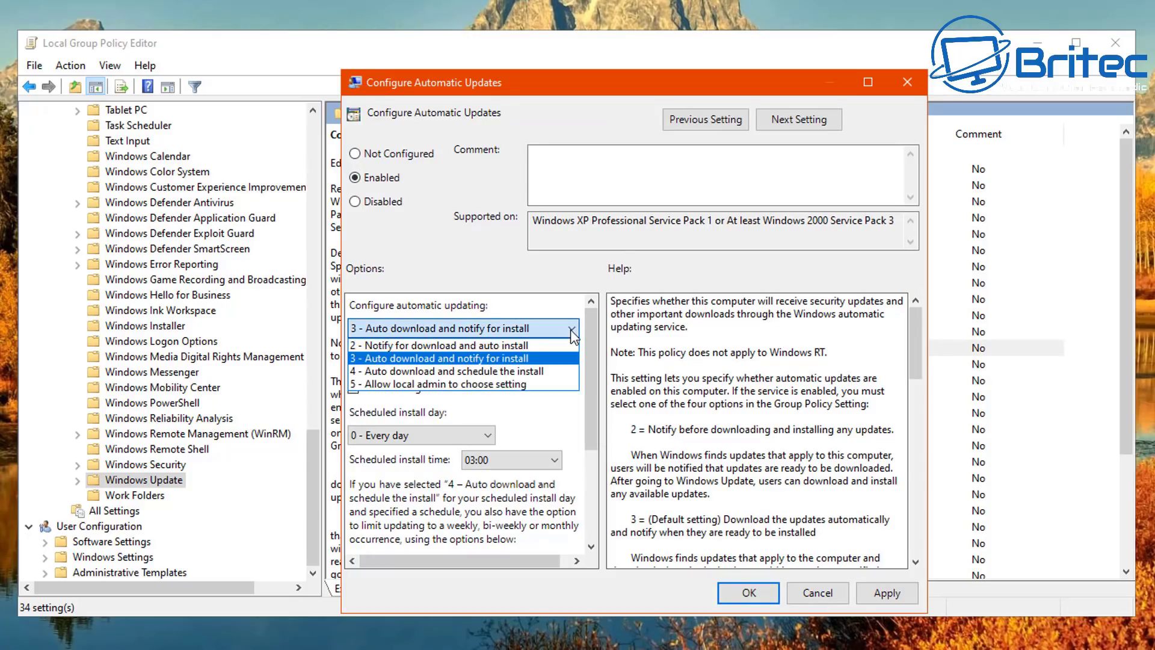
click(505, 341)
click(489, 330)
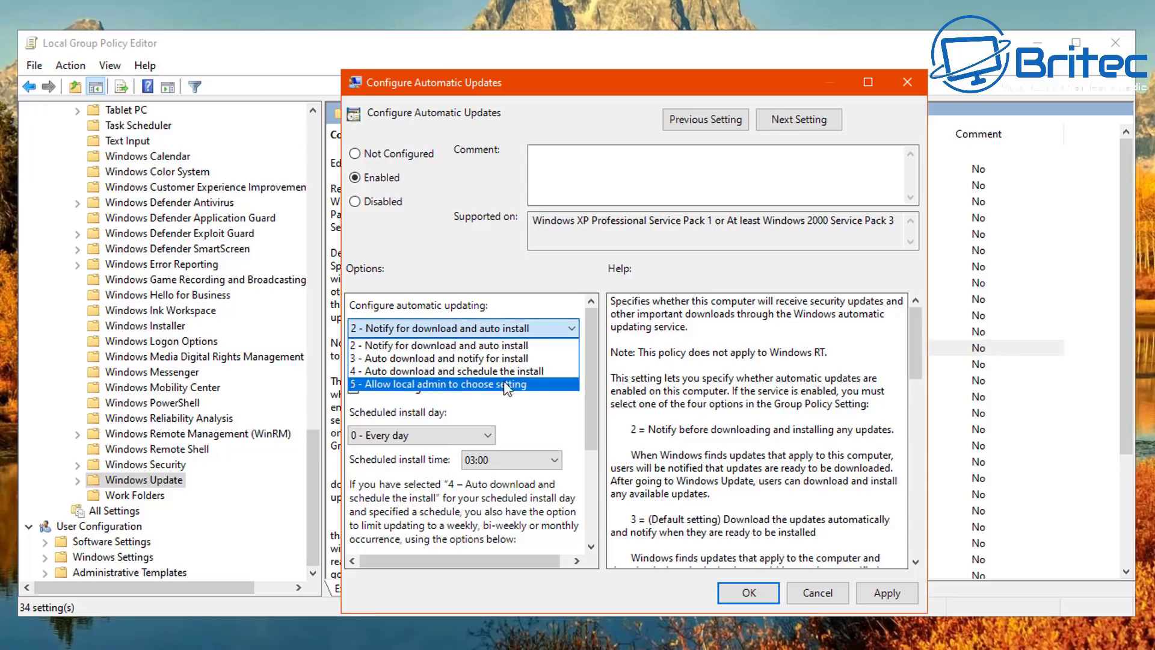
click(535, 385)
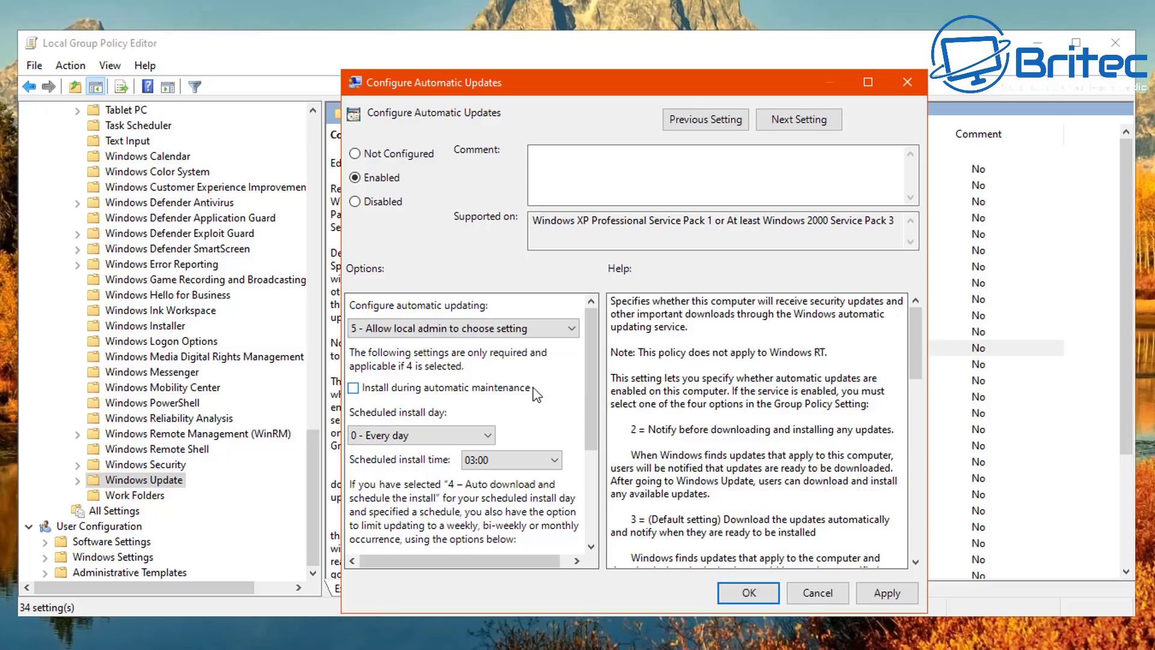
click(493, 329)
click(414, 346)
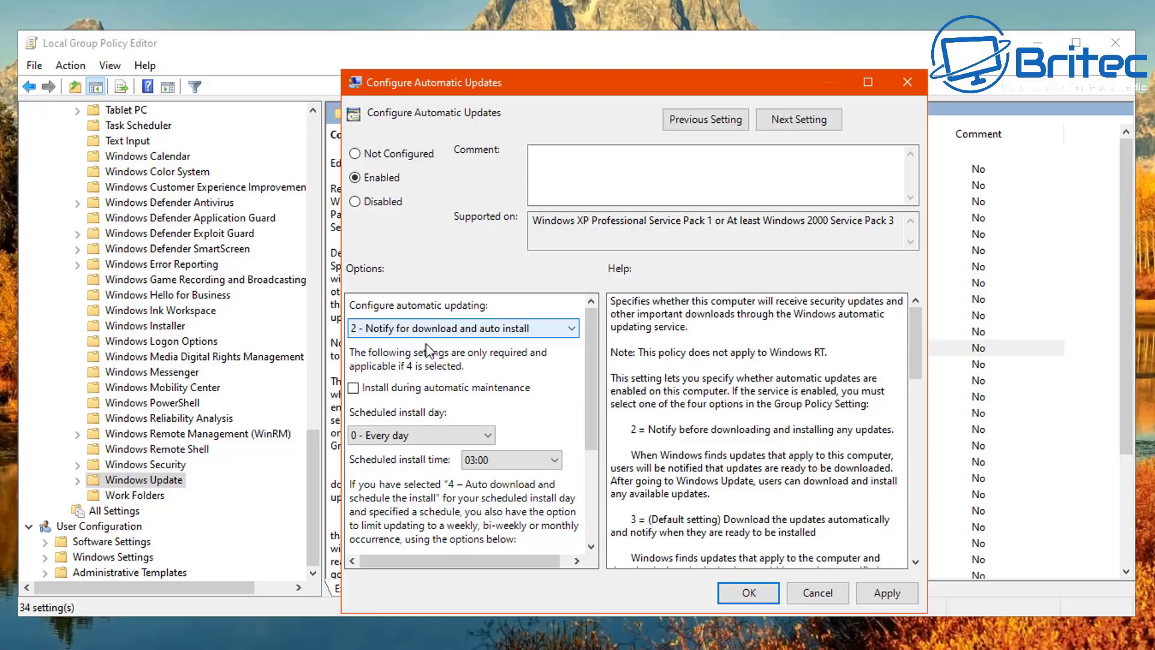
click(490, 439)
click(491, 439)
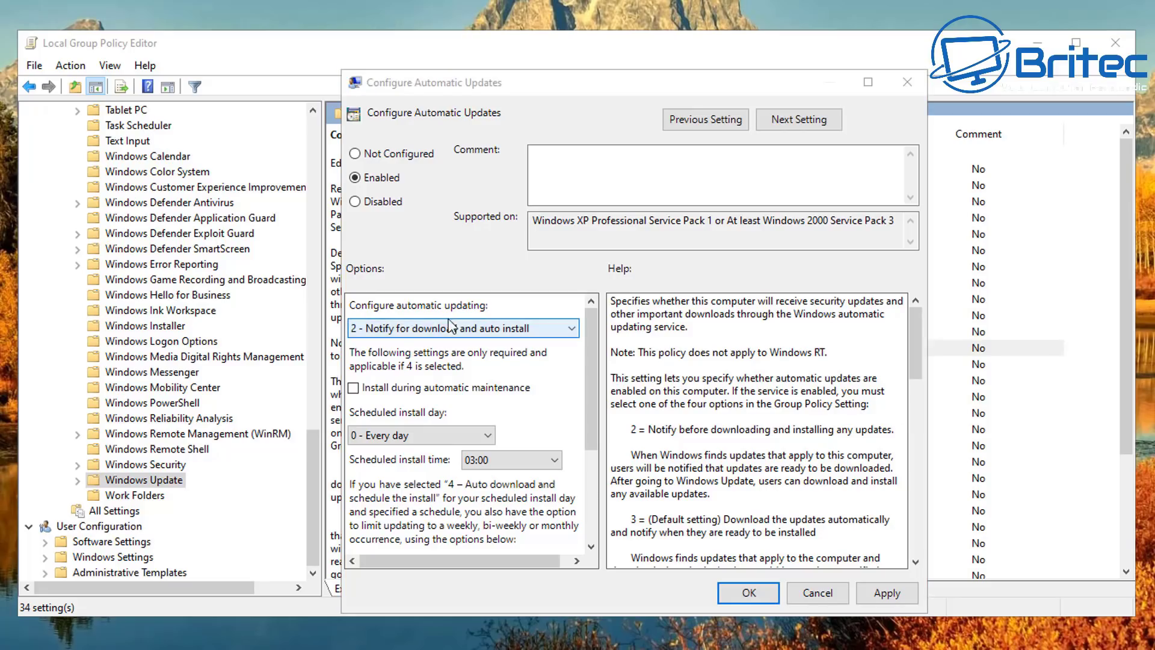
Switch Configure Automatic Updates to Disabled and review its Help text before closing.
click(356, 202)
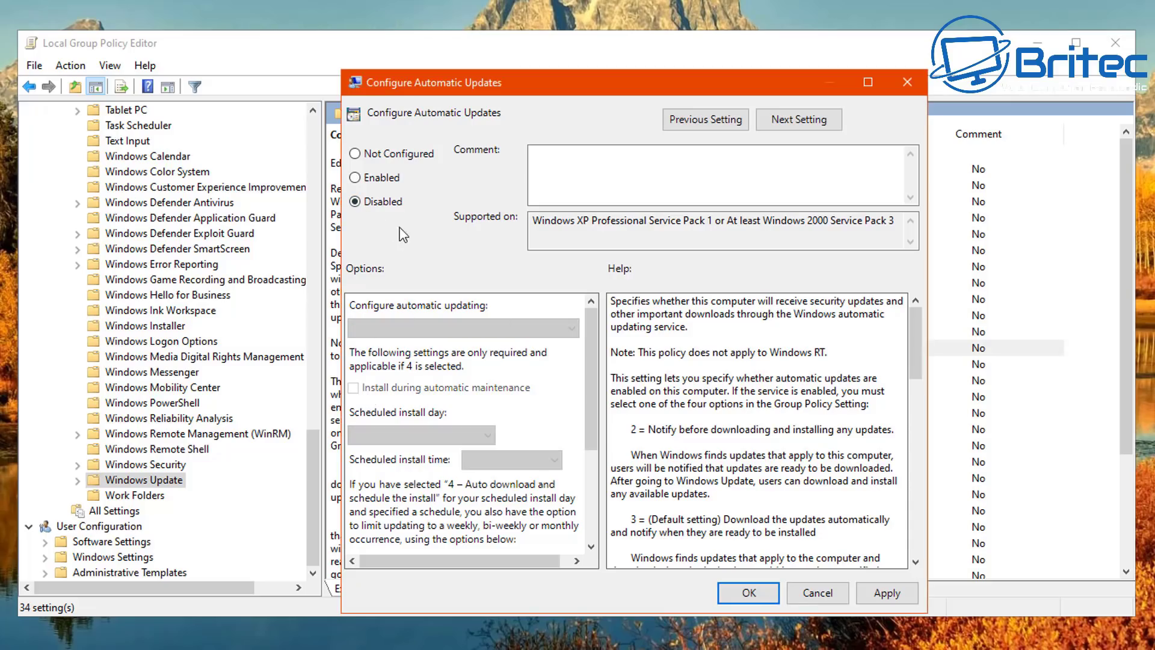
scroll(752, 436, down, 7)
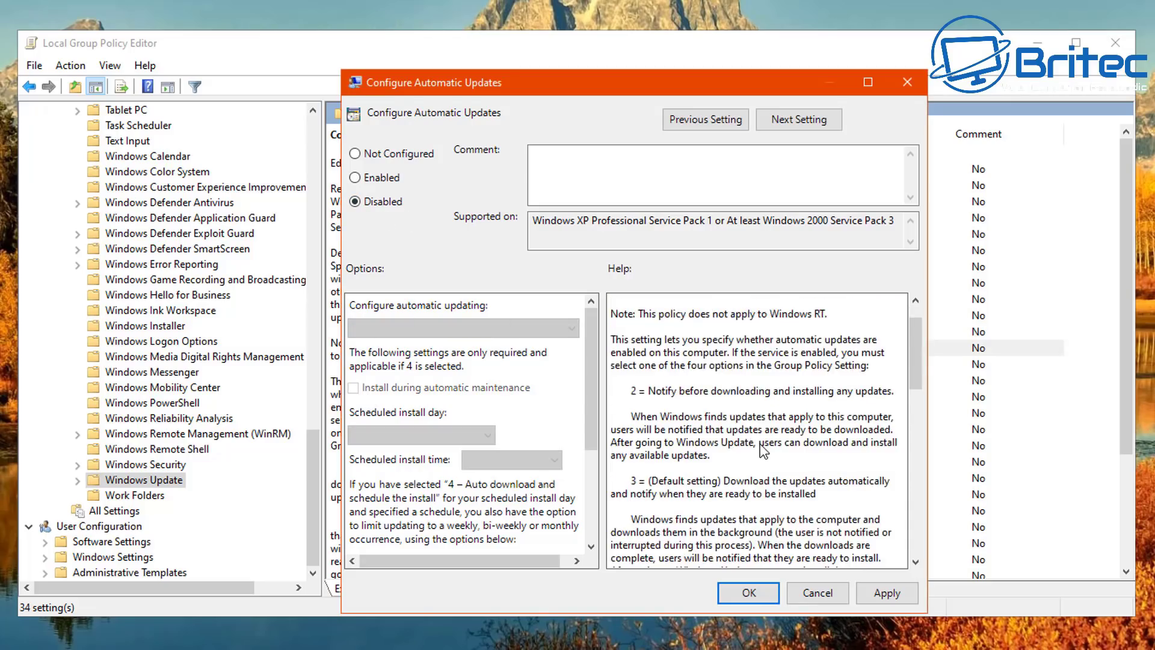
scroll(763, 451, down, 3)
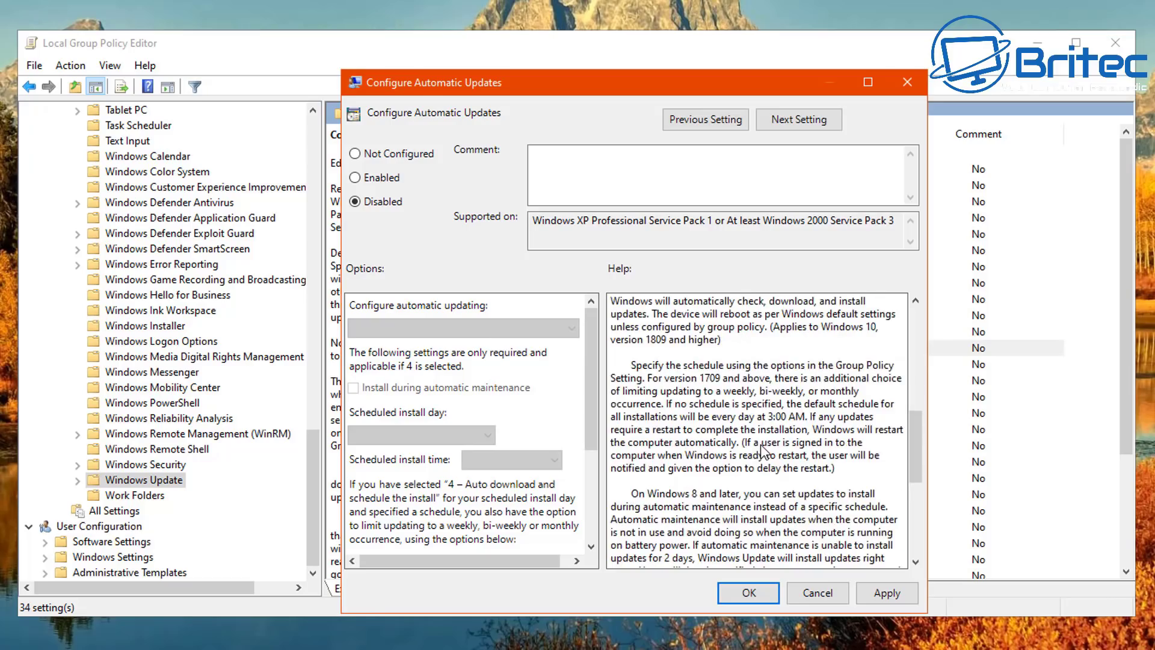
scroll(760, 488, down, 4)
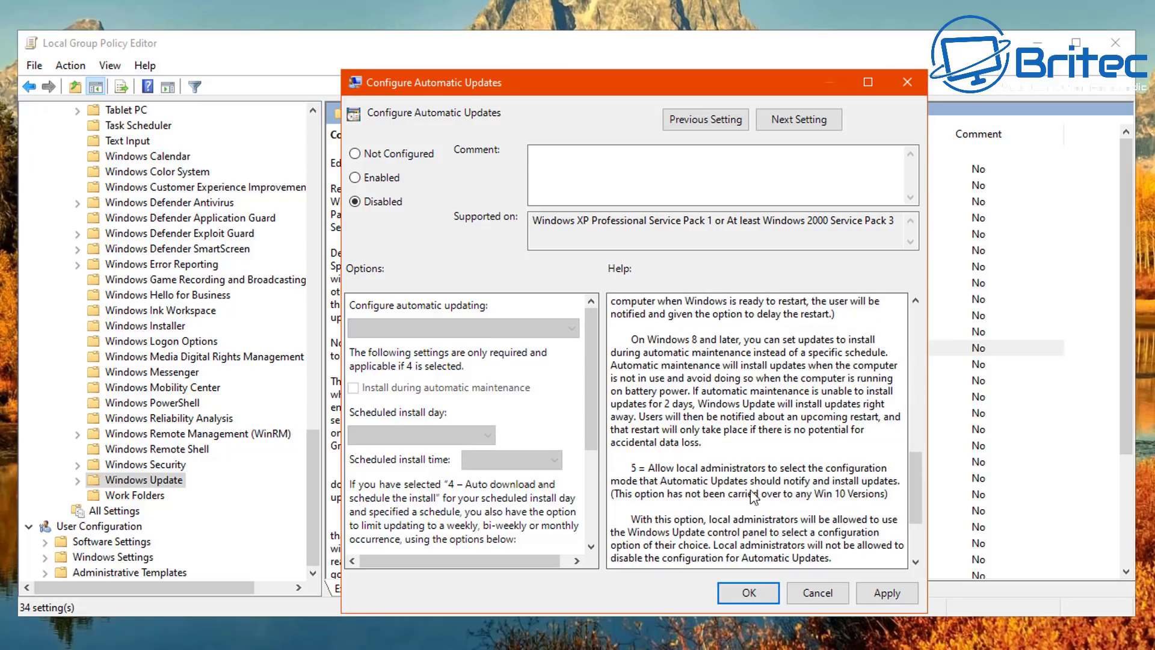
drag(914, 469, 907, 509)
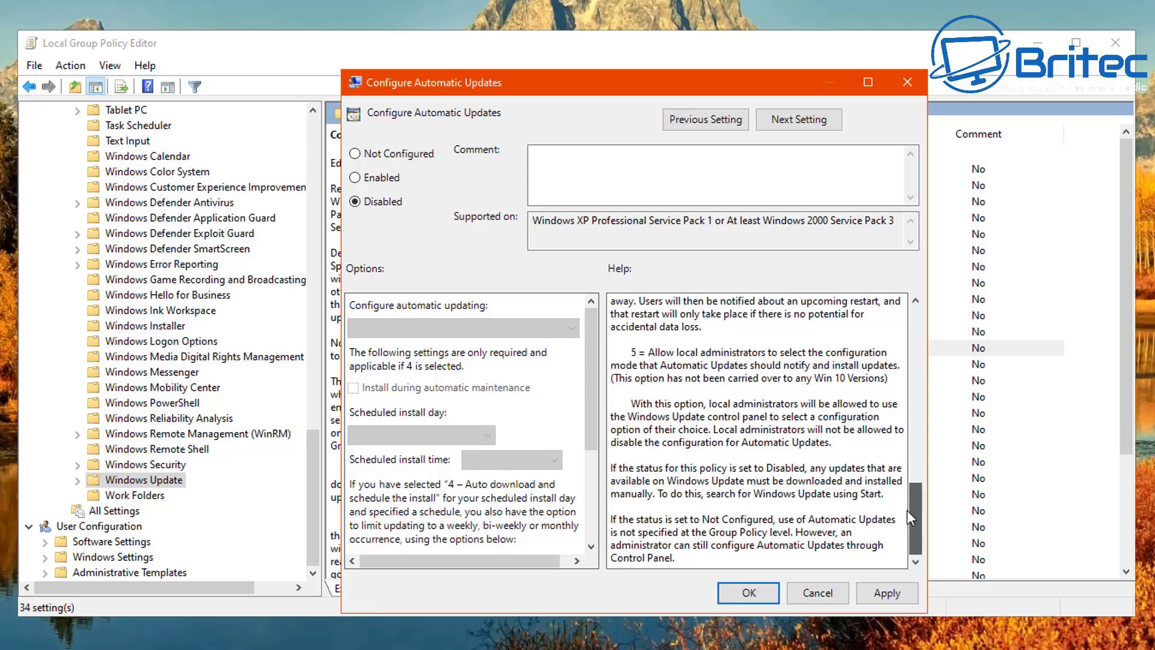
drag(907, 510, 907, 510)
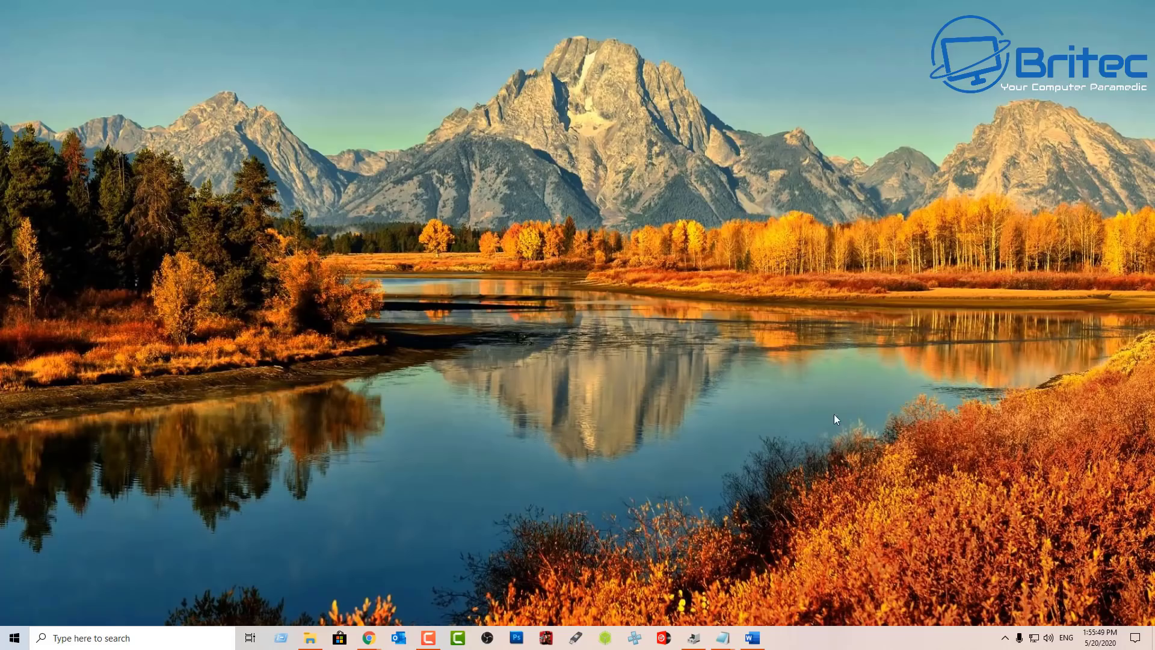
Turn on 'Set as metered connection' for the NETGEAR24 Wi-Fi network.
click(14, 638)
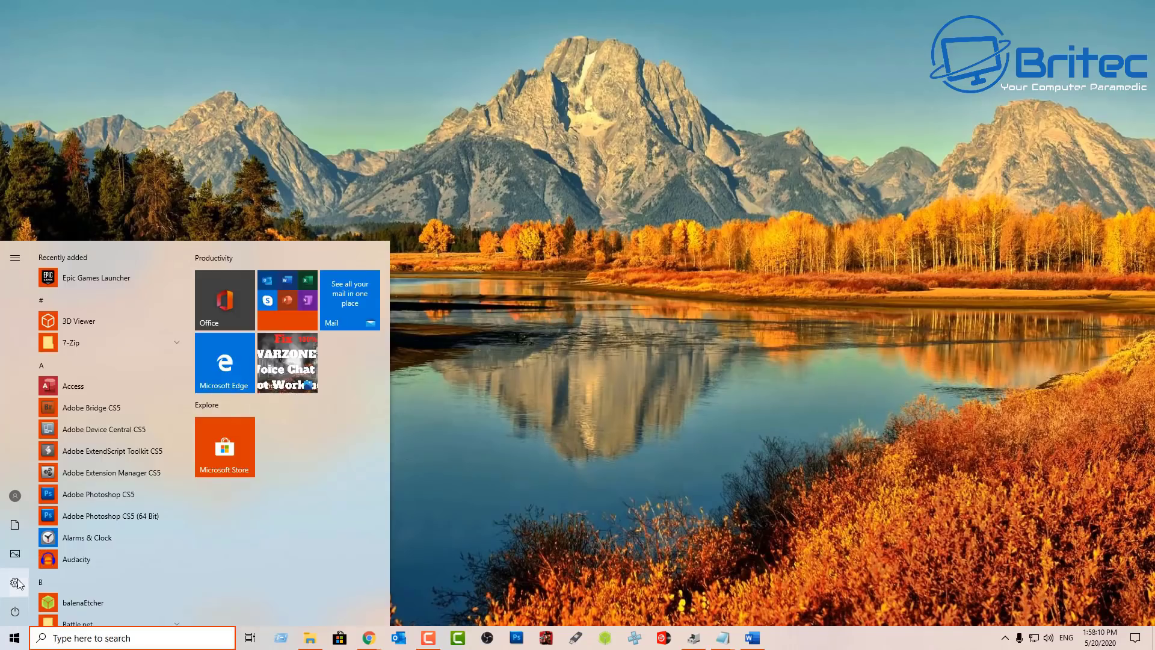
click(15, 582)
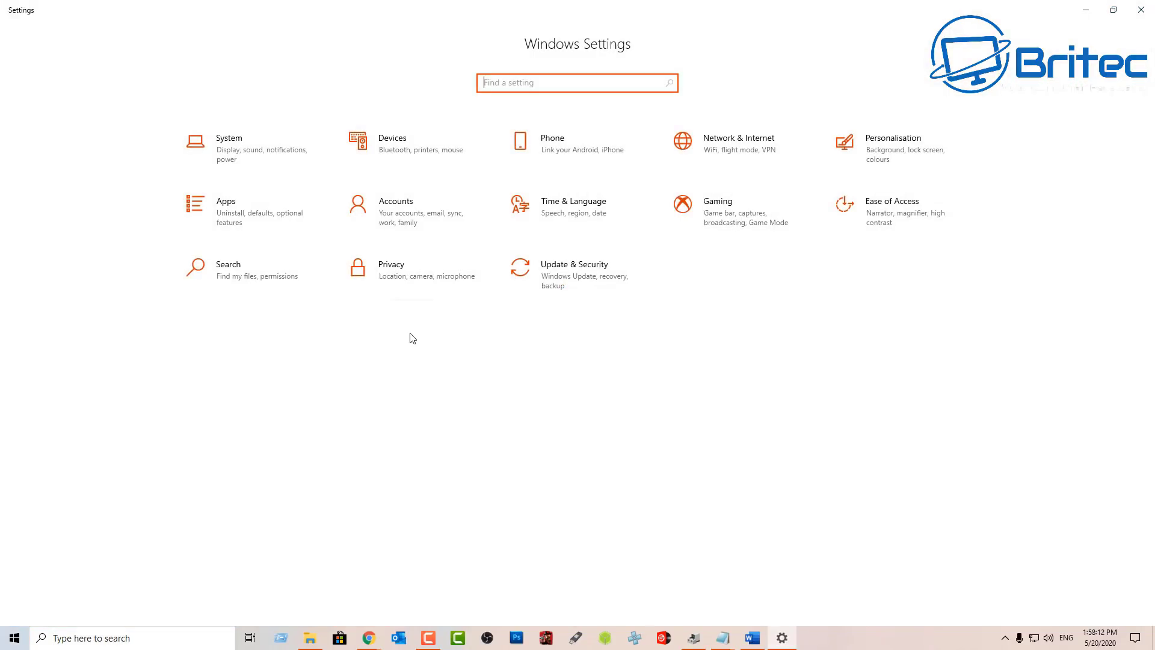
click(726, 152)
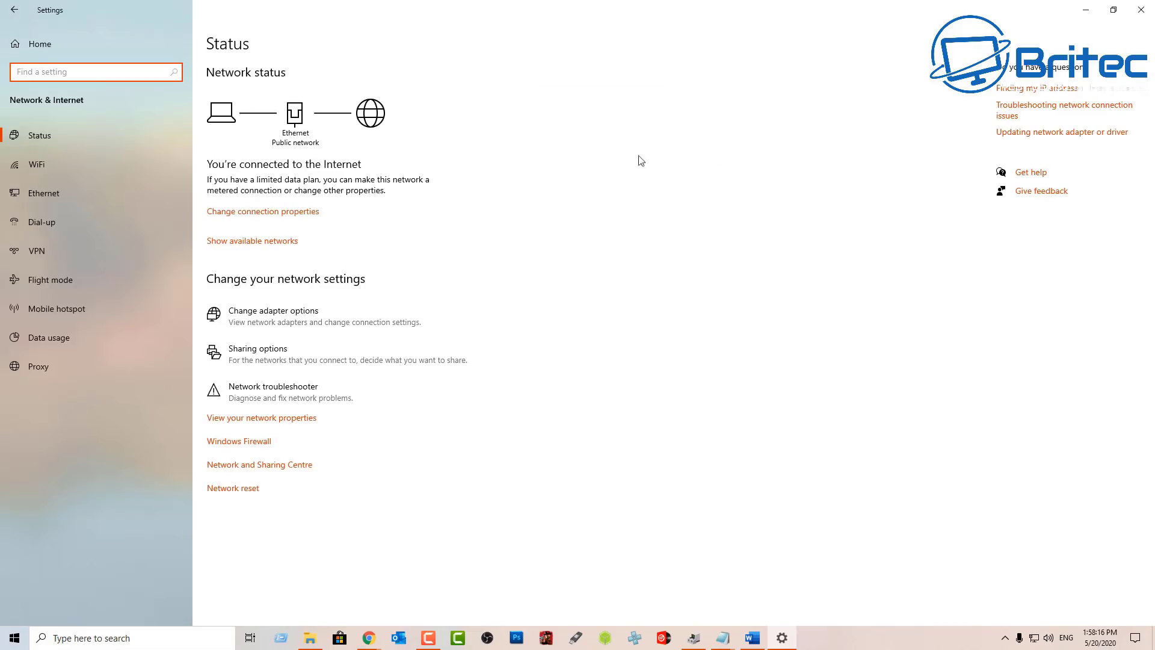
click(33, 169)
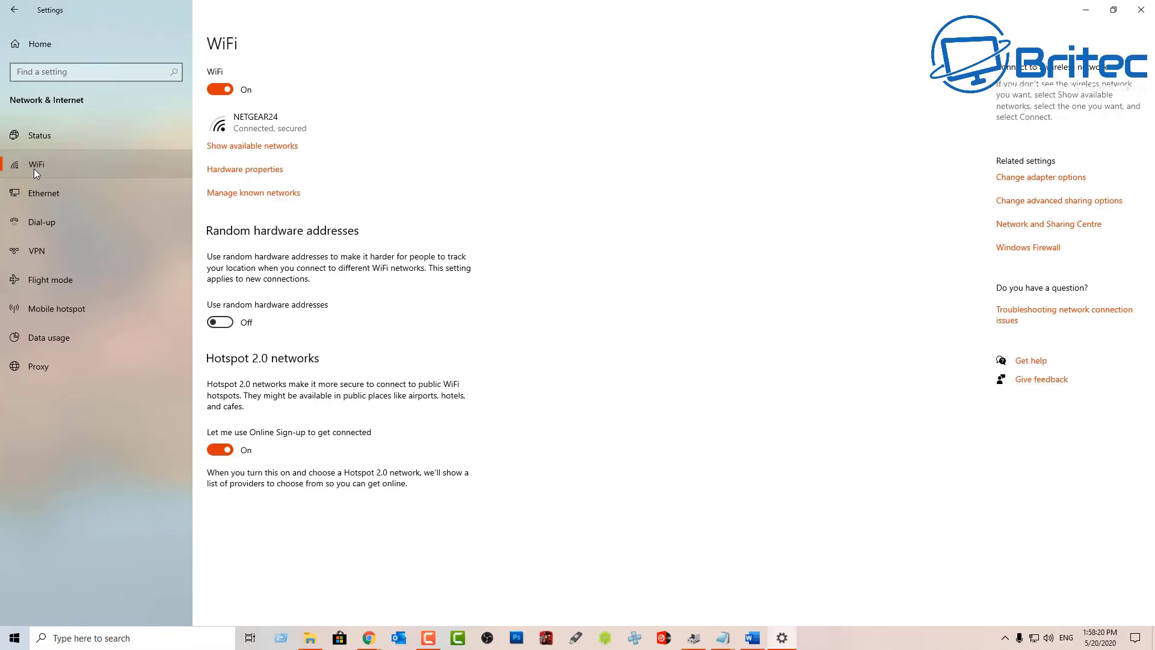
click(264, 130)
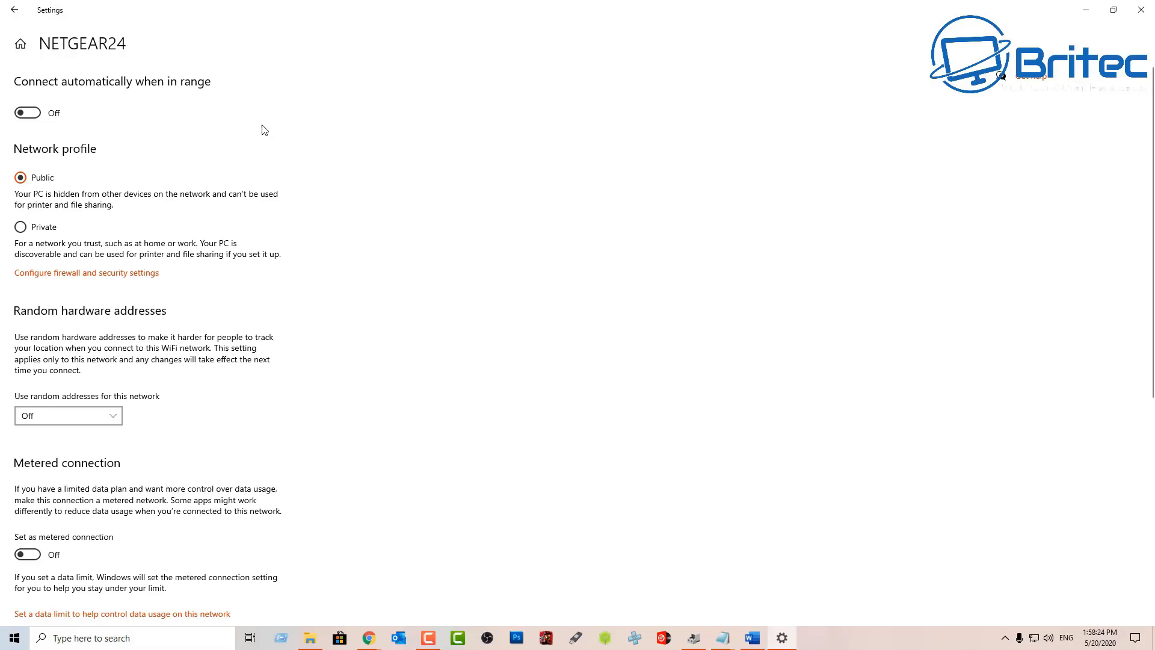
scroll(34, 302, down, 4)
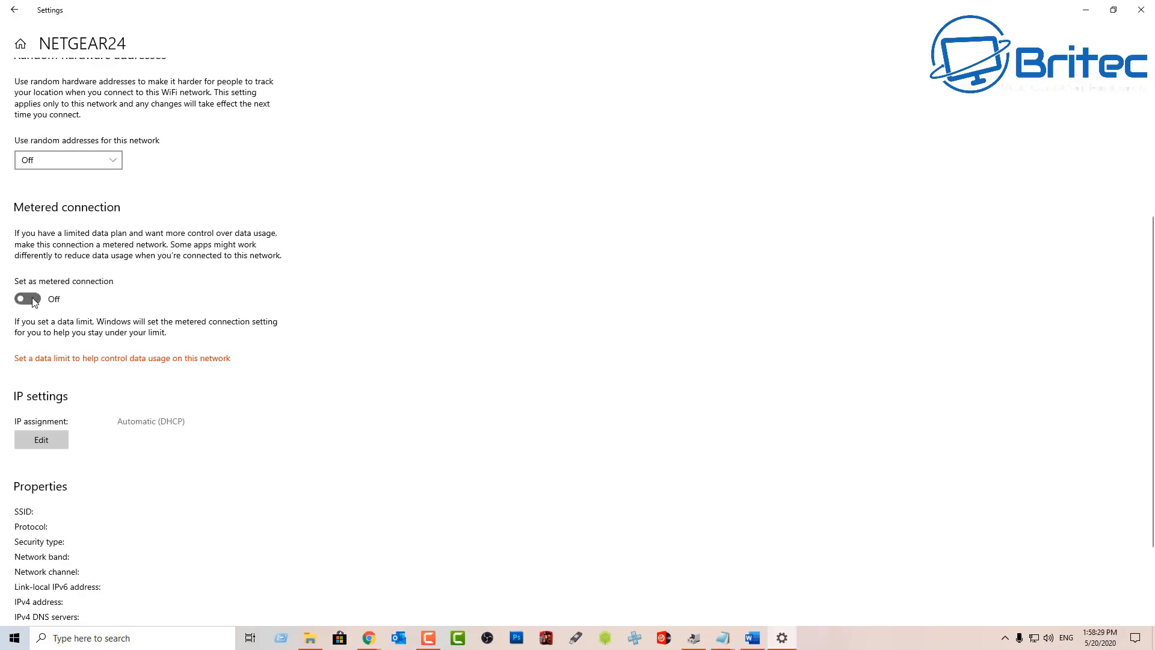
click(34, 301)
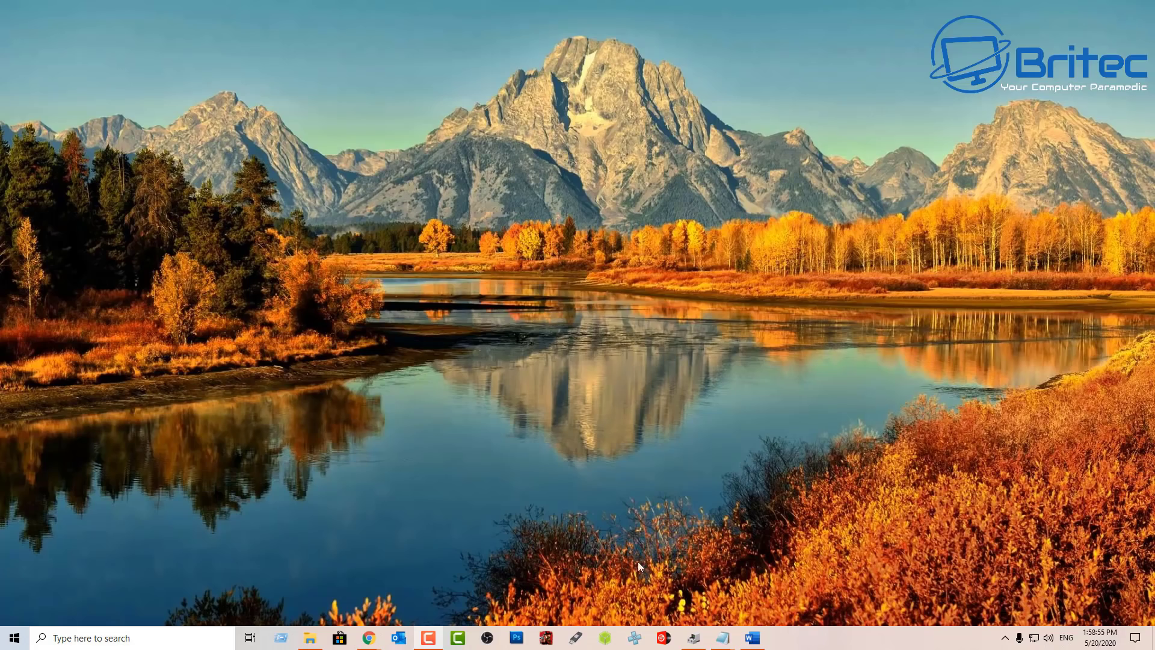
Turn on 'Set as metered connection' for the NETGEAR24 Ethernet connection.
click(14, 637)
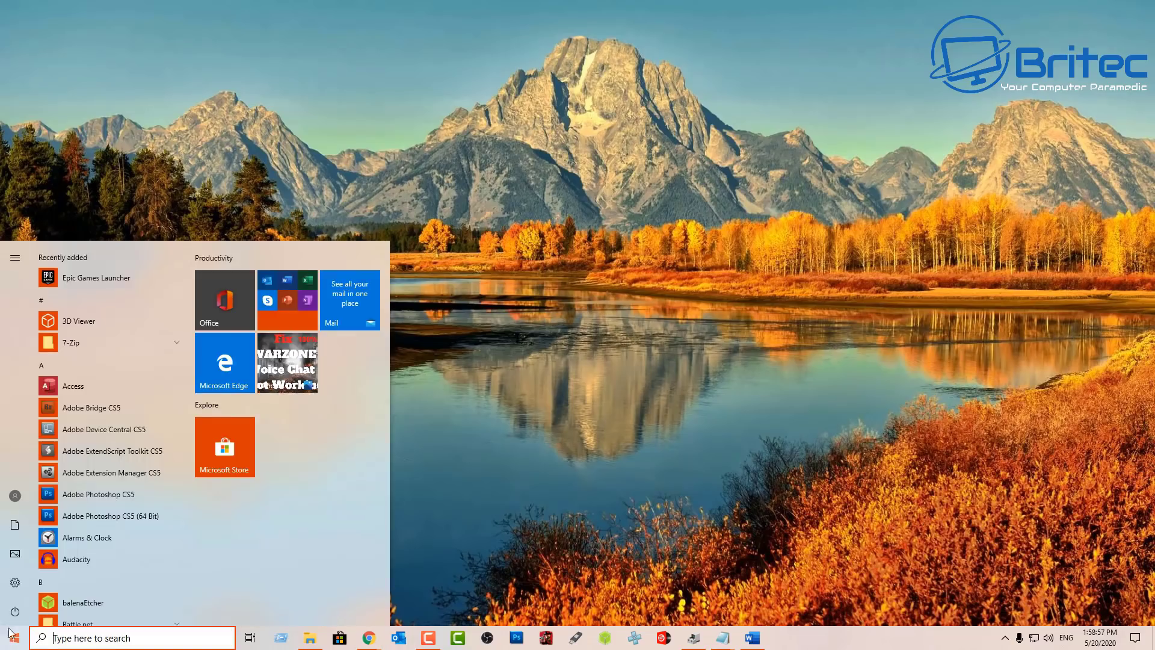
click(15, 582)
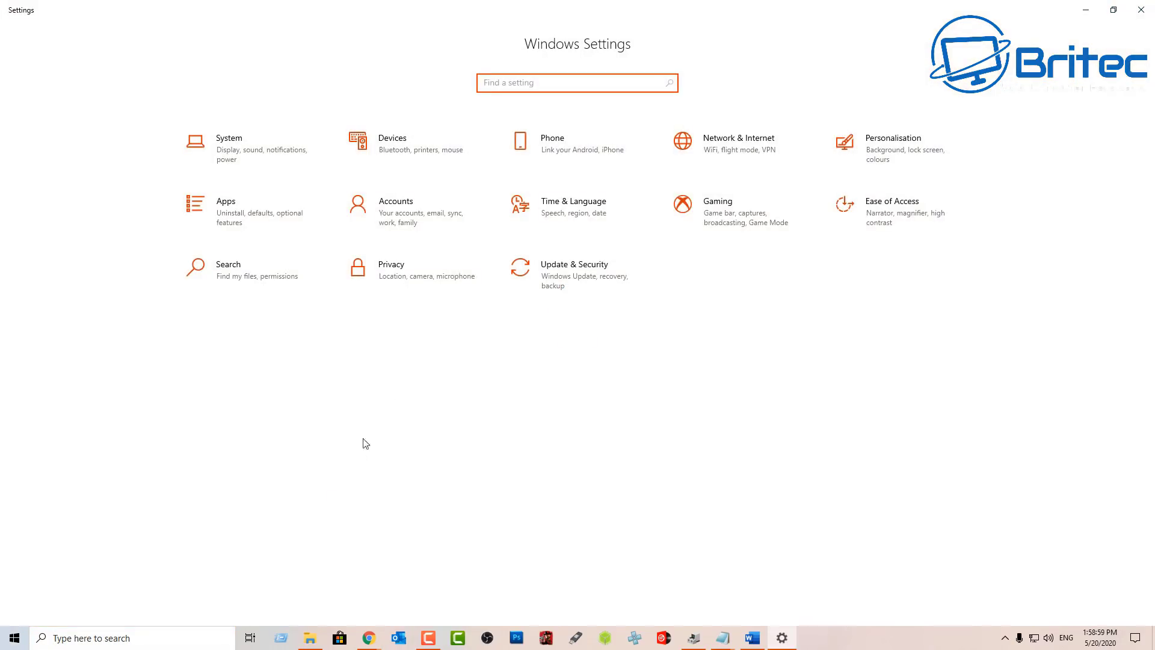
click(716, 149)
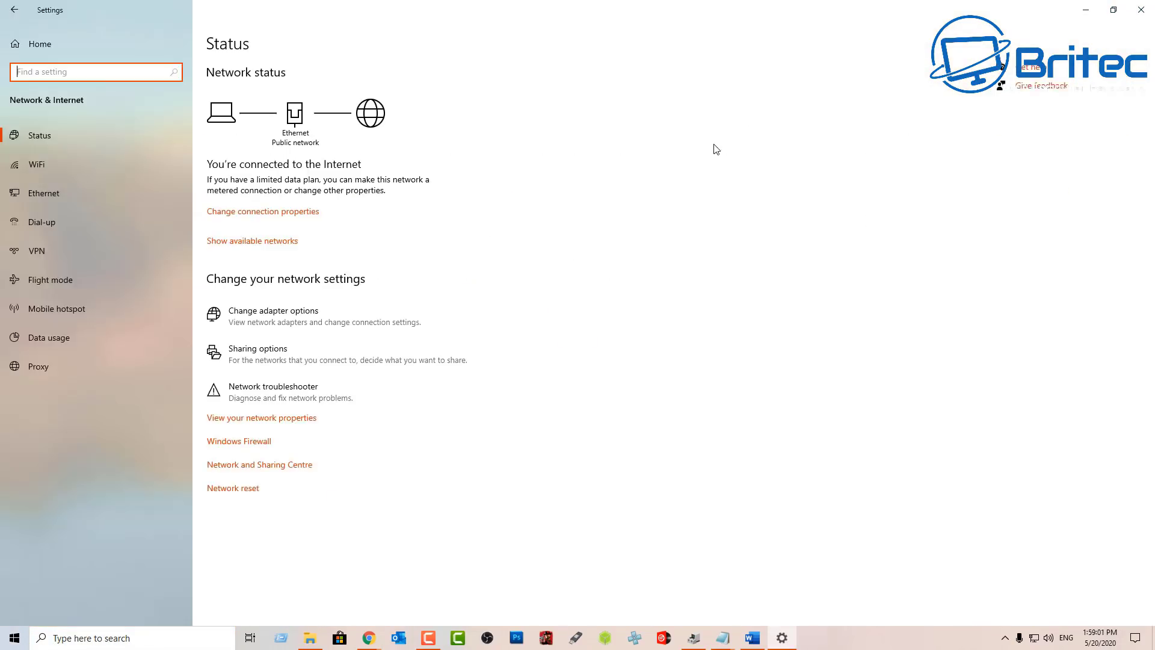
click(31, 193)
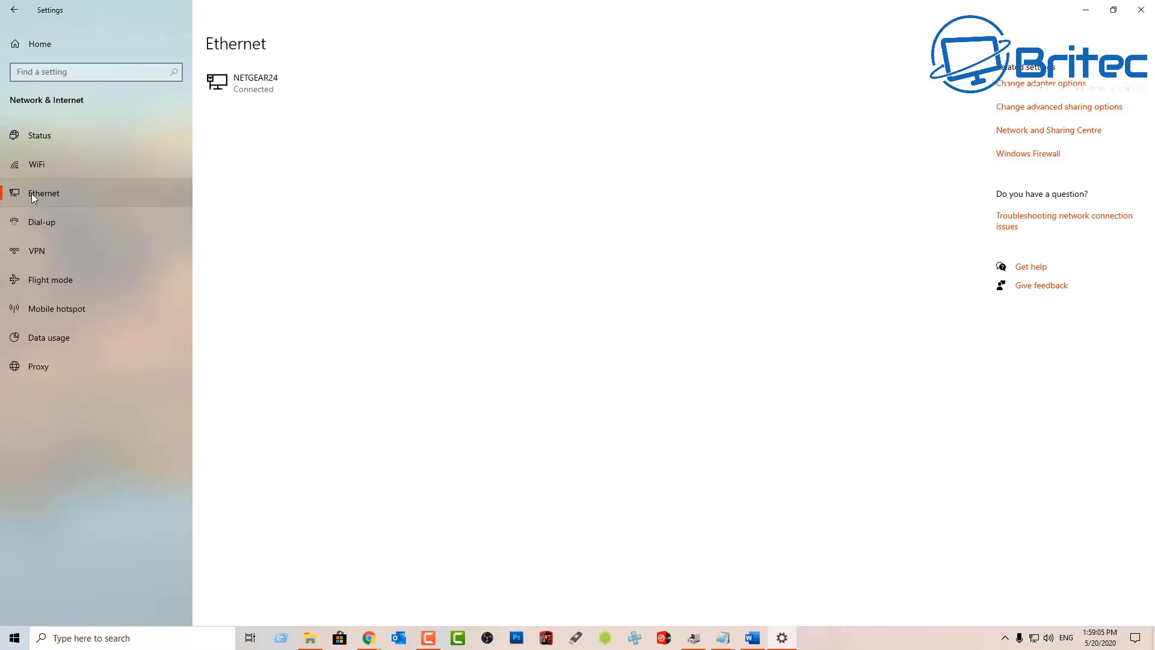
click(254, 85)
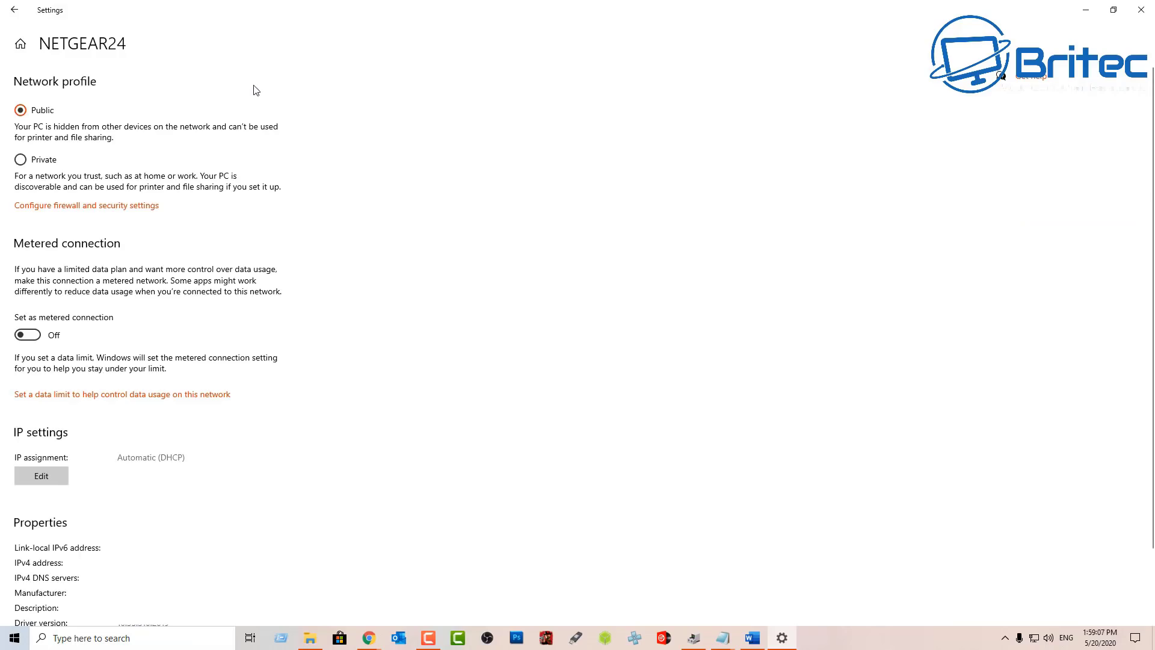
click(24, 336)
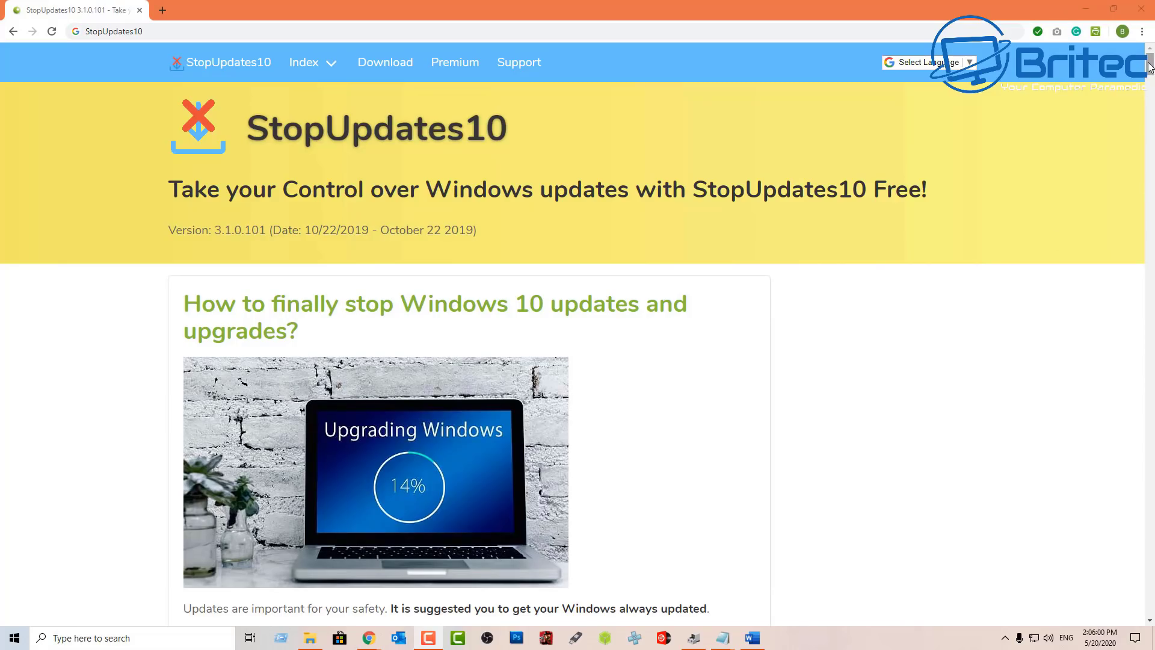
Scroll the StopUpdates10 page past features and comparison table to Screenshots.
drag(1150, 66, 1150, 89)
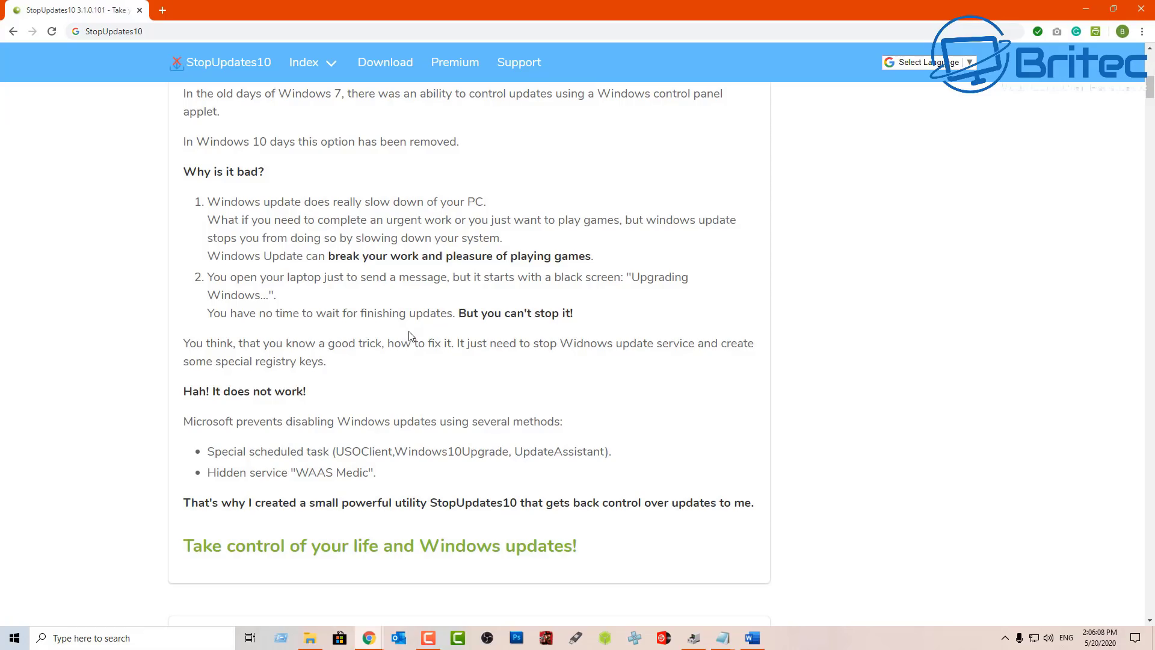
scroll(411, 337, down, 5)
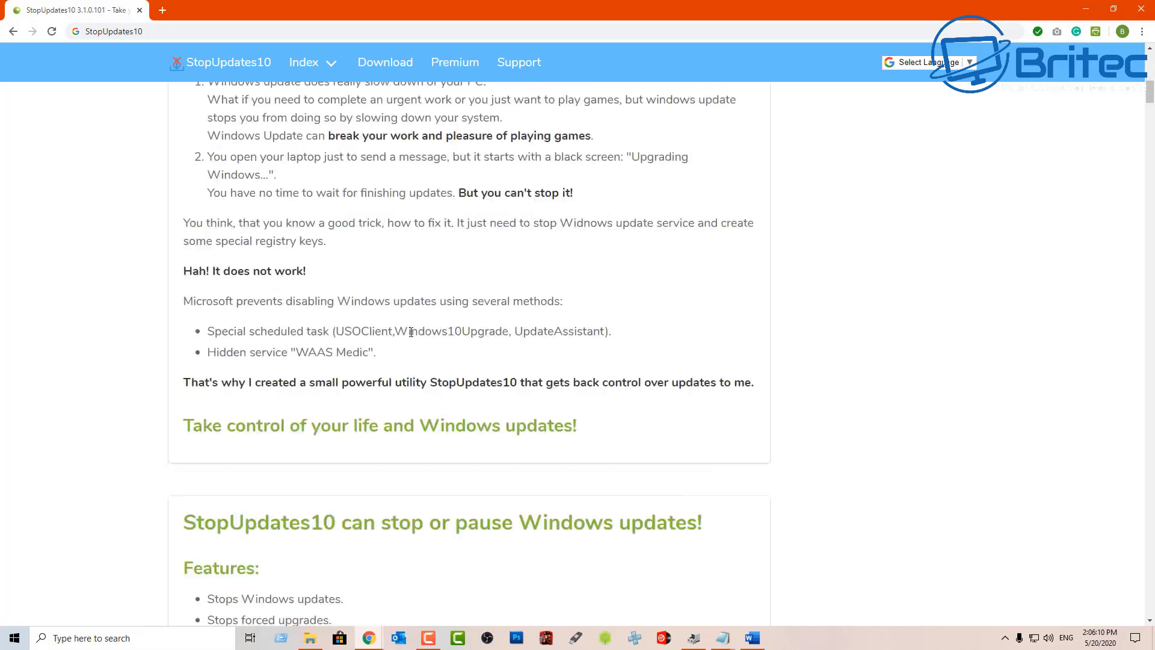
scroll(412, 332, down, 1)
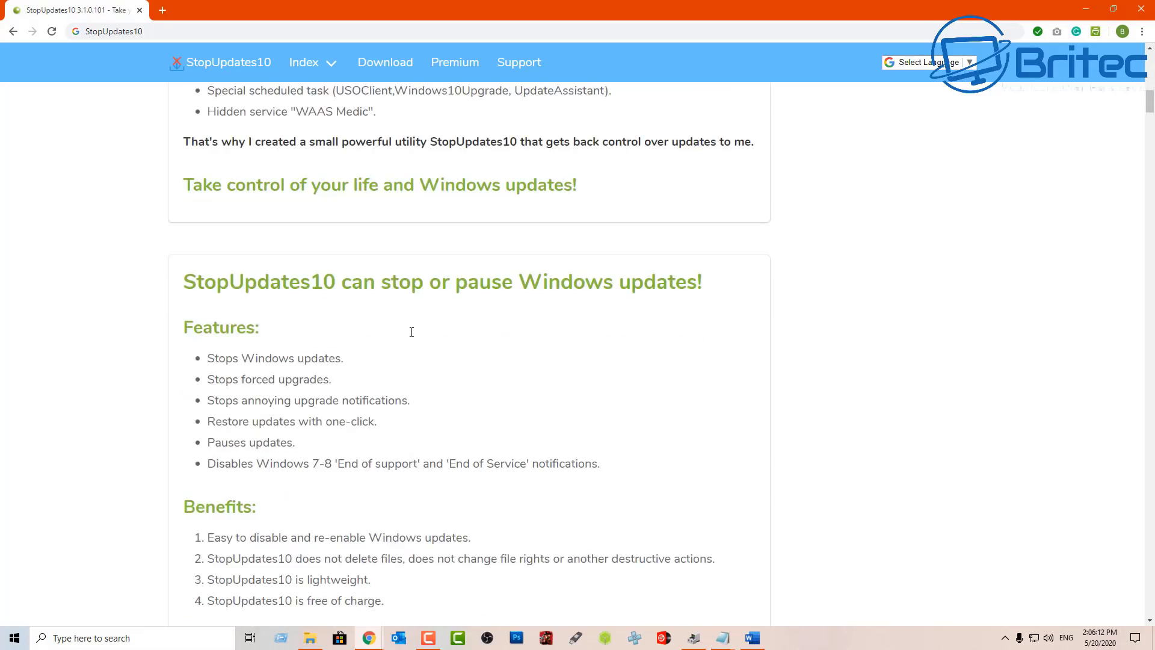
scroll(412, 332, down, 3)
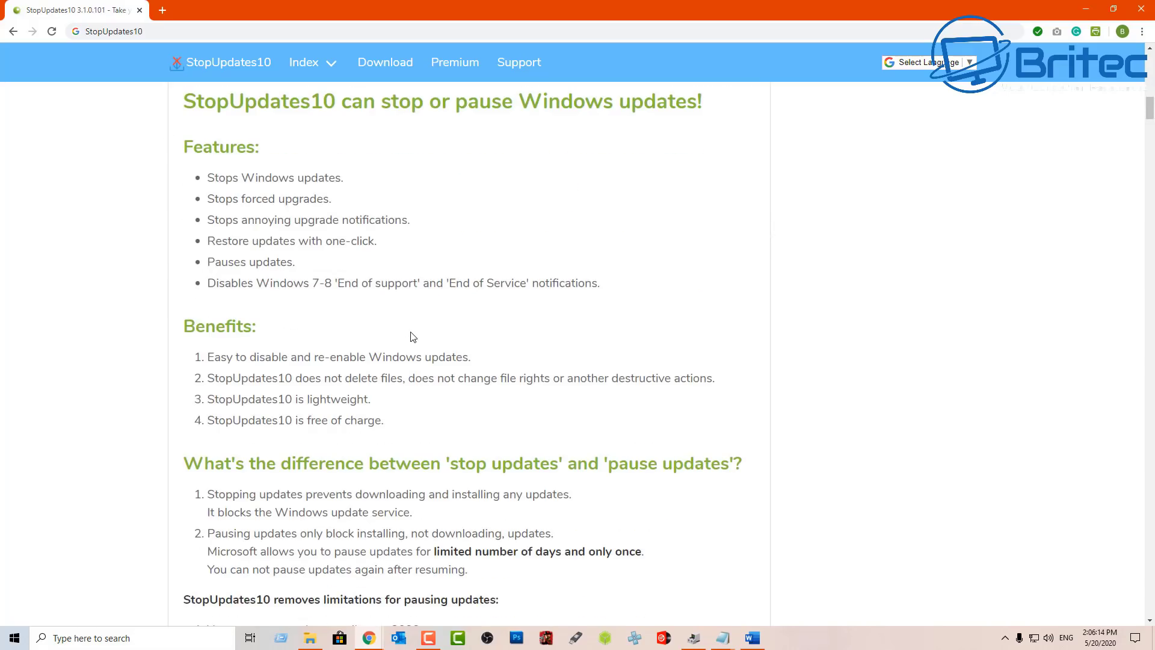
scroll(413, 336, down, 13)
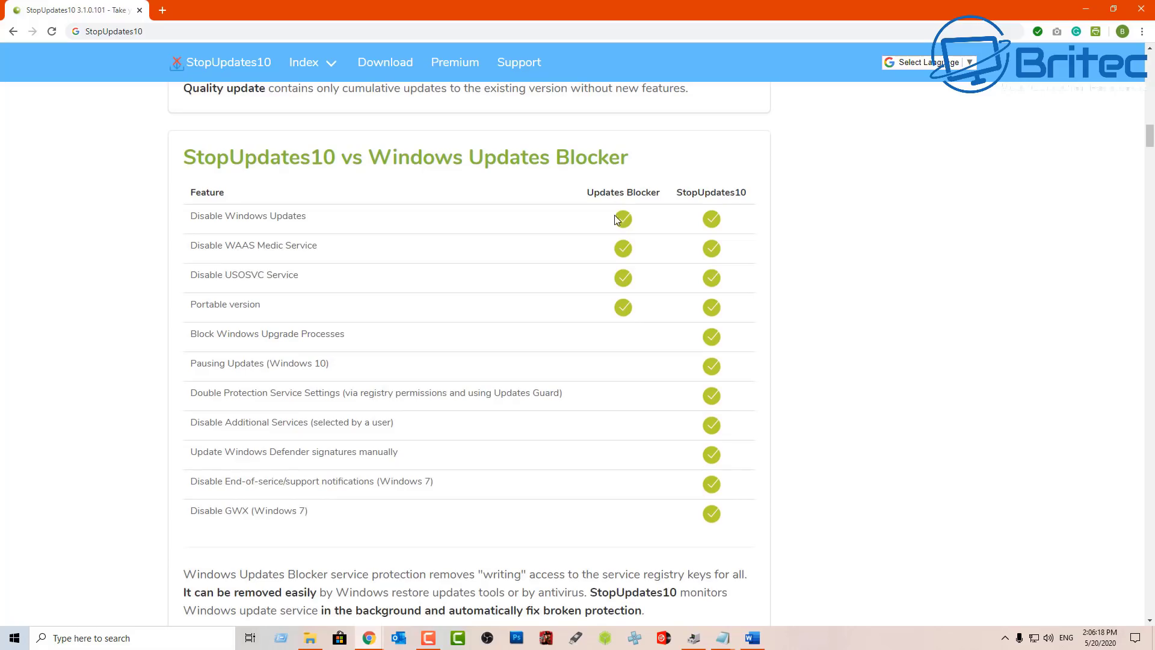
scroll(1150, 138, down, 10)
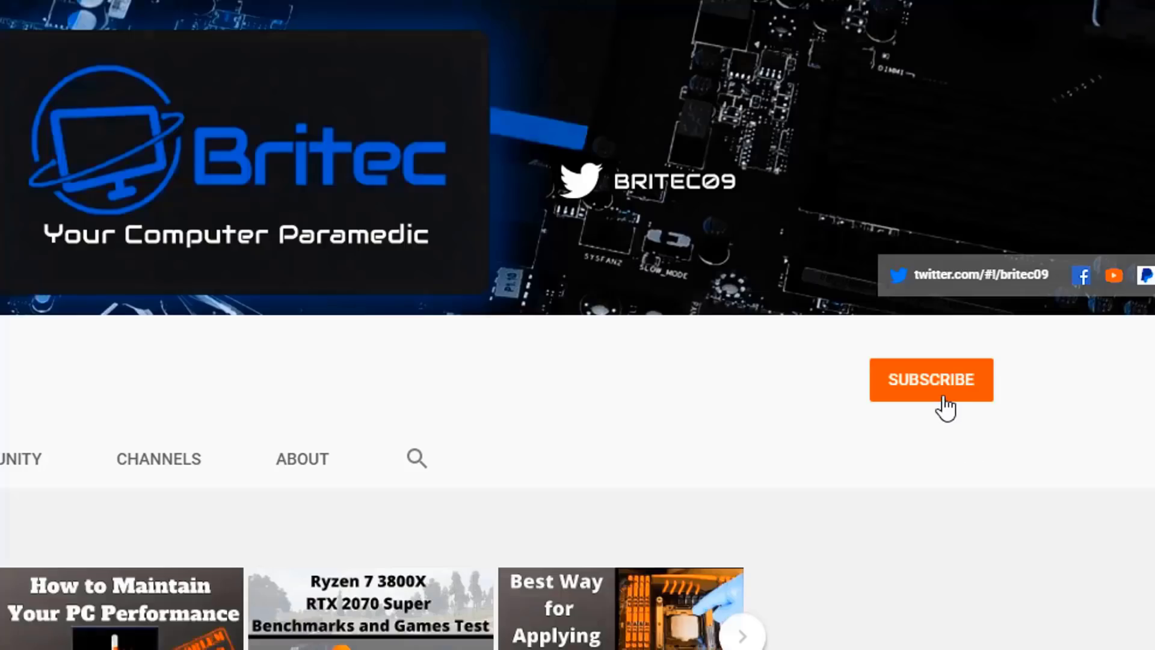
Subscribe to the Britec channel and set its notification bell to All.
click(945, 408)
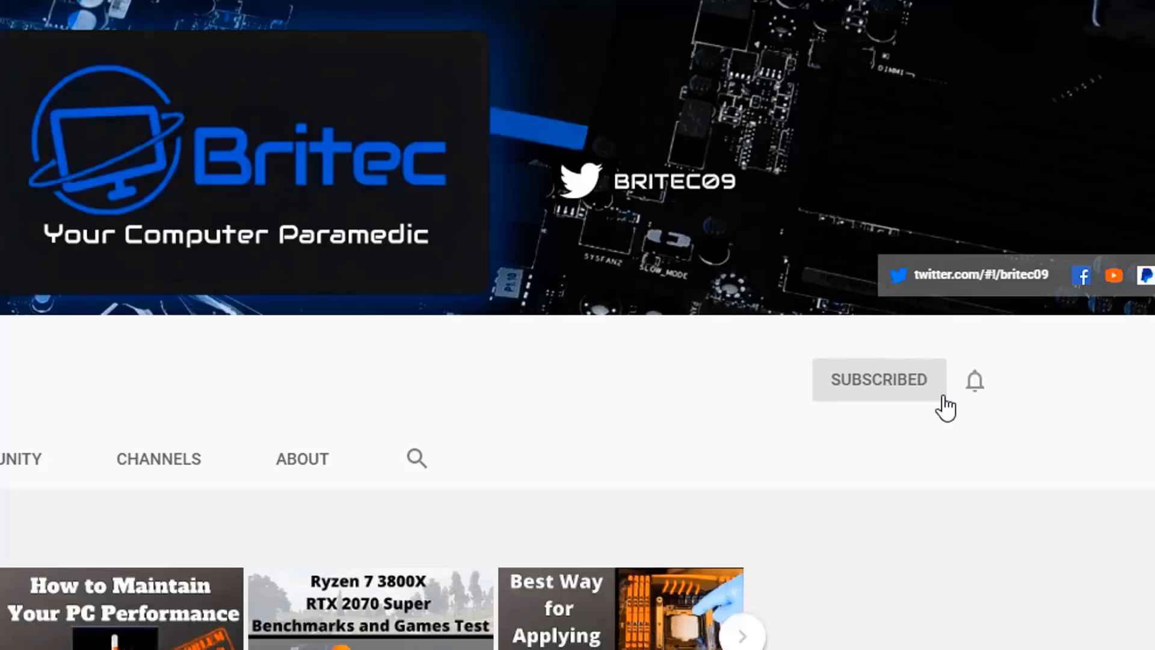
click(976, 385)
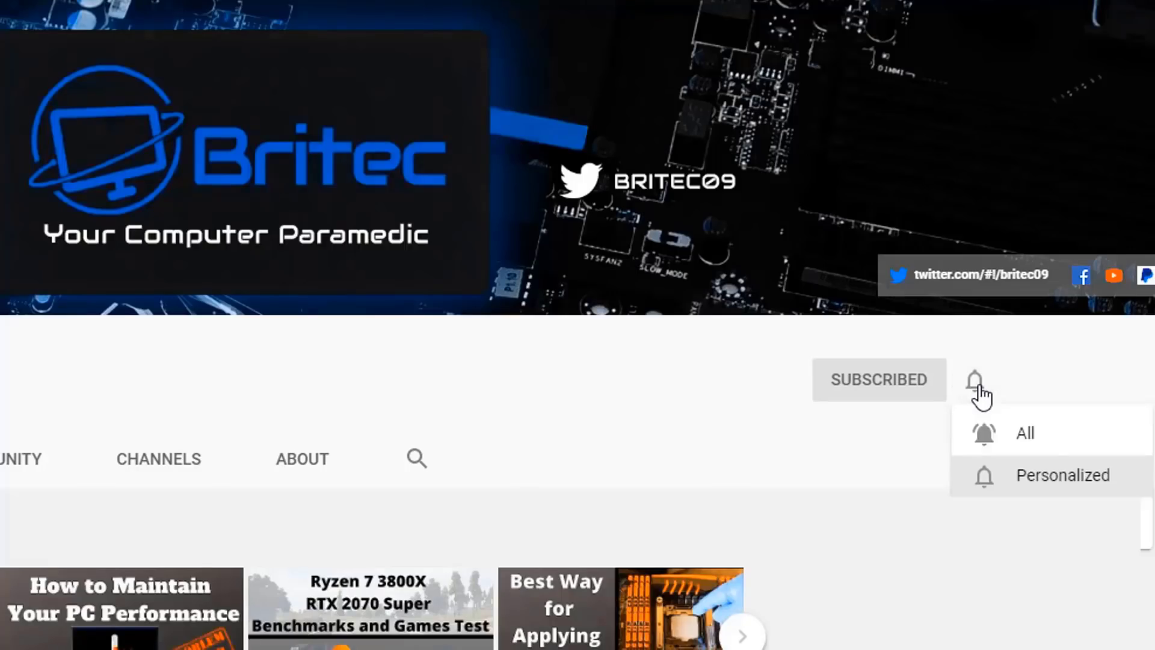
click(1003, 436)
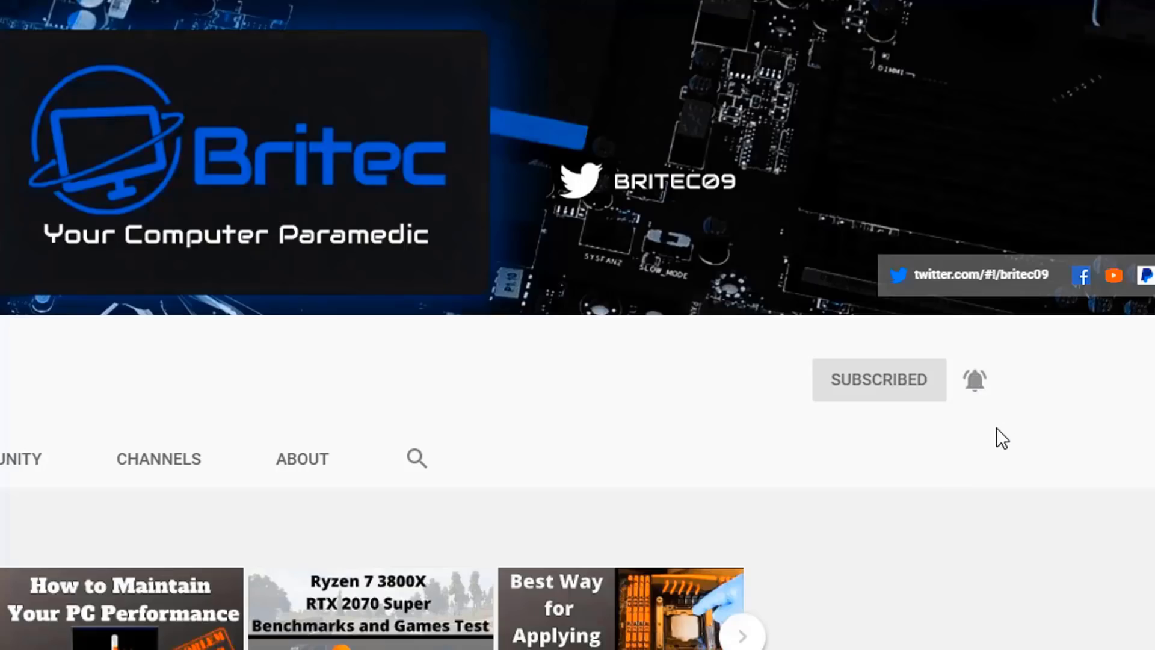